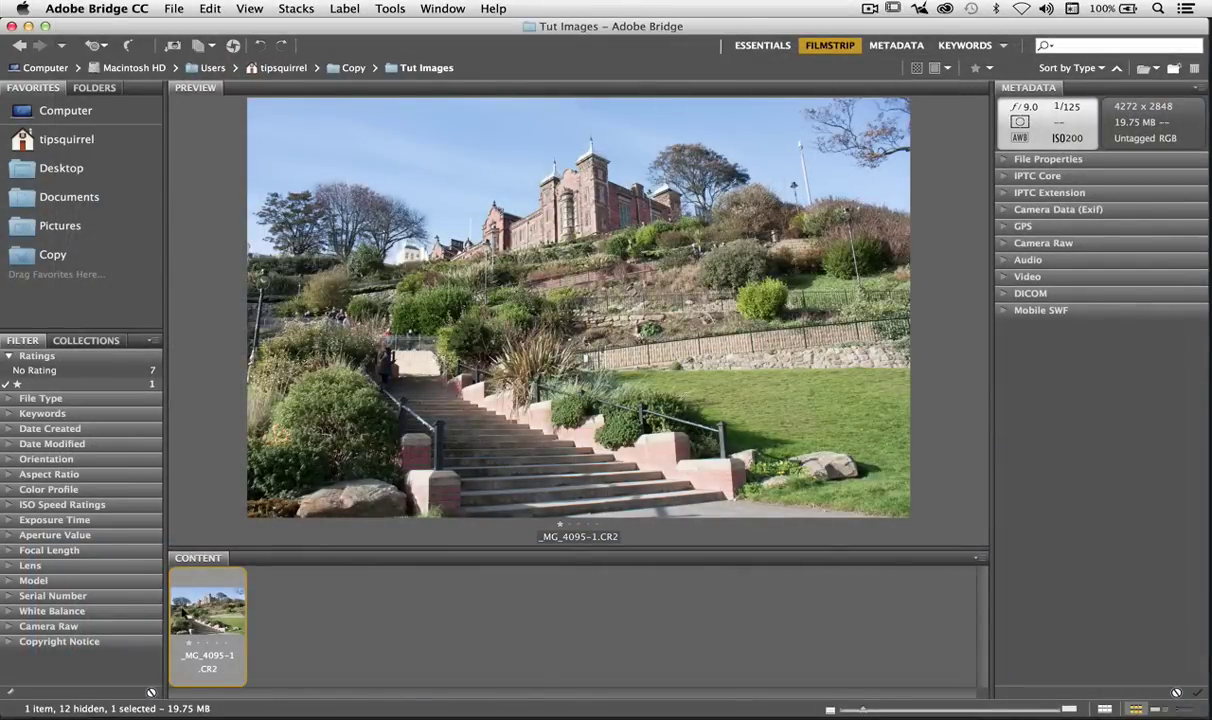
# Open the raw photo _MG_4095-1.CR2 from Bridge in Camera Raw.
pyautogui.press('super+Tab')
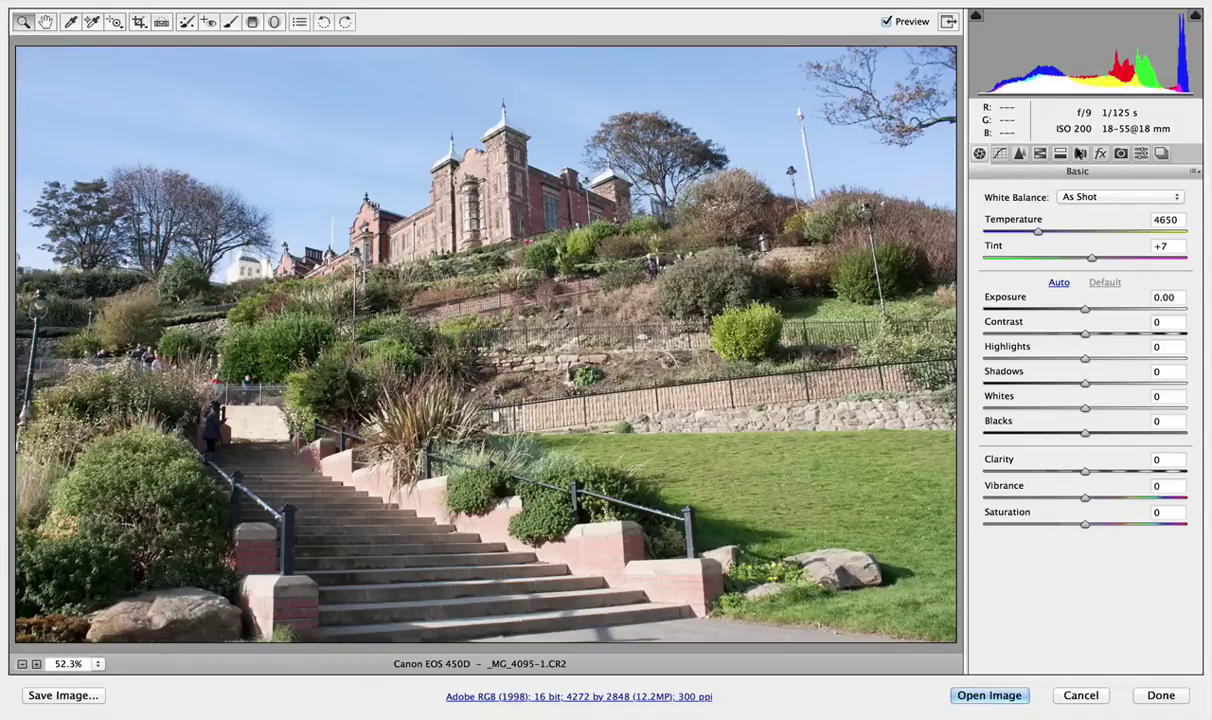
# Enable lens profile corrections, auto-detecting the Canon EF-S 18-55mm profile at Distortion and Vignetting 100.
pyautogui.click(1080, 153)
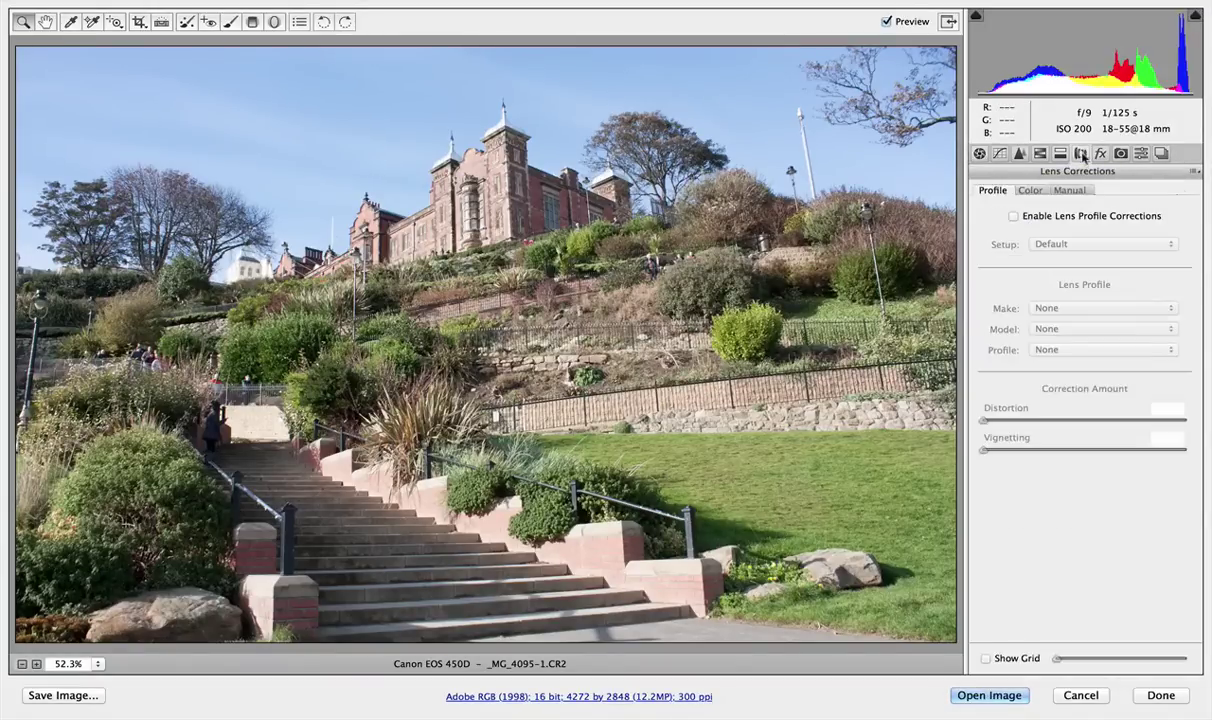
pyautogui.click(1013, 215)
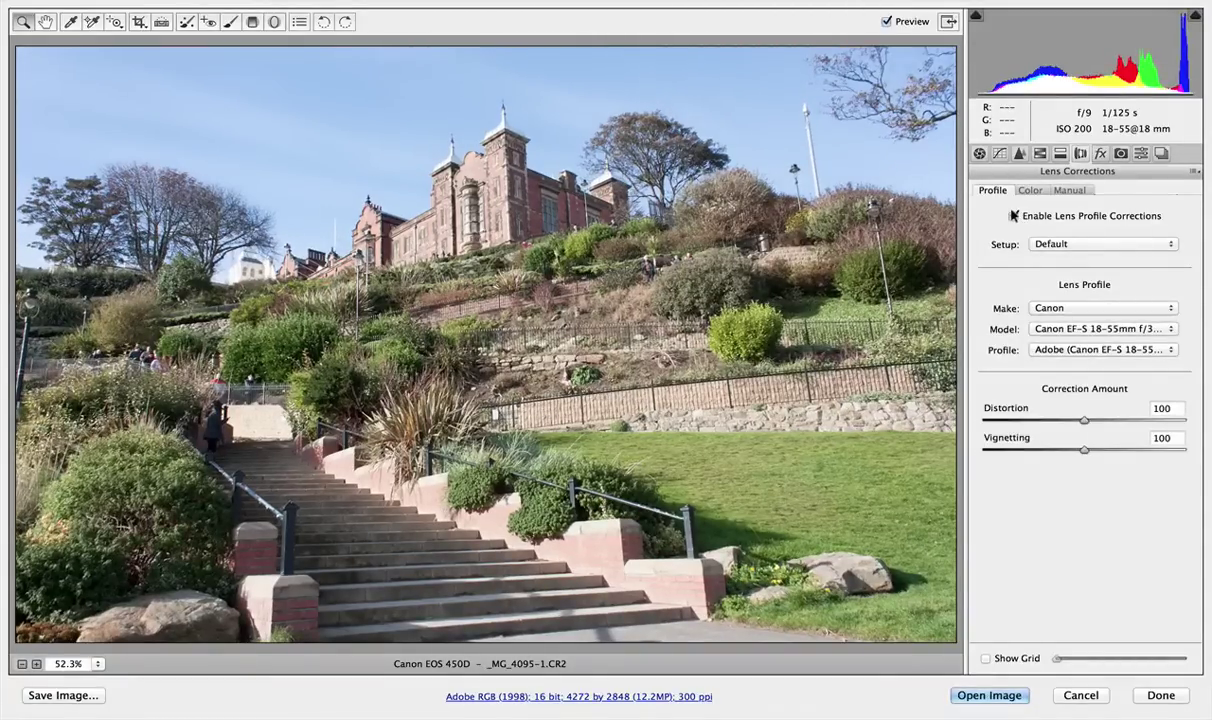
pyautogui.click(979, 154)
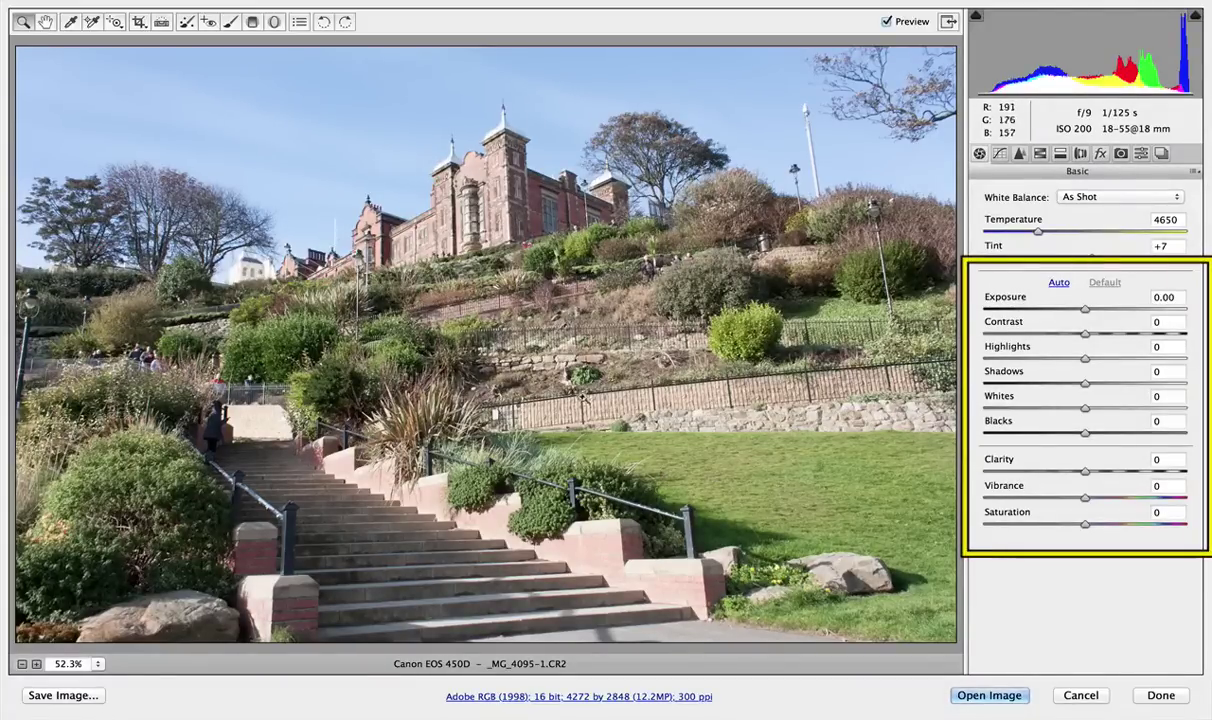
# Auto-set Blacks, Whites, Shadows, Highlights and Contrast individually, giving Whites -37, Blacks -9, Contrast +6.
pyautogui.click(1057, 283)
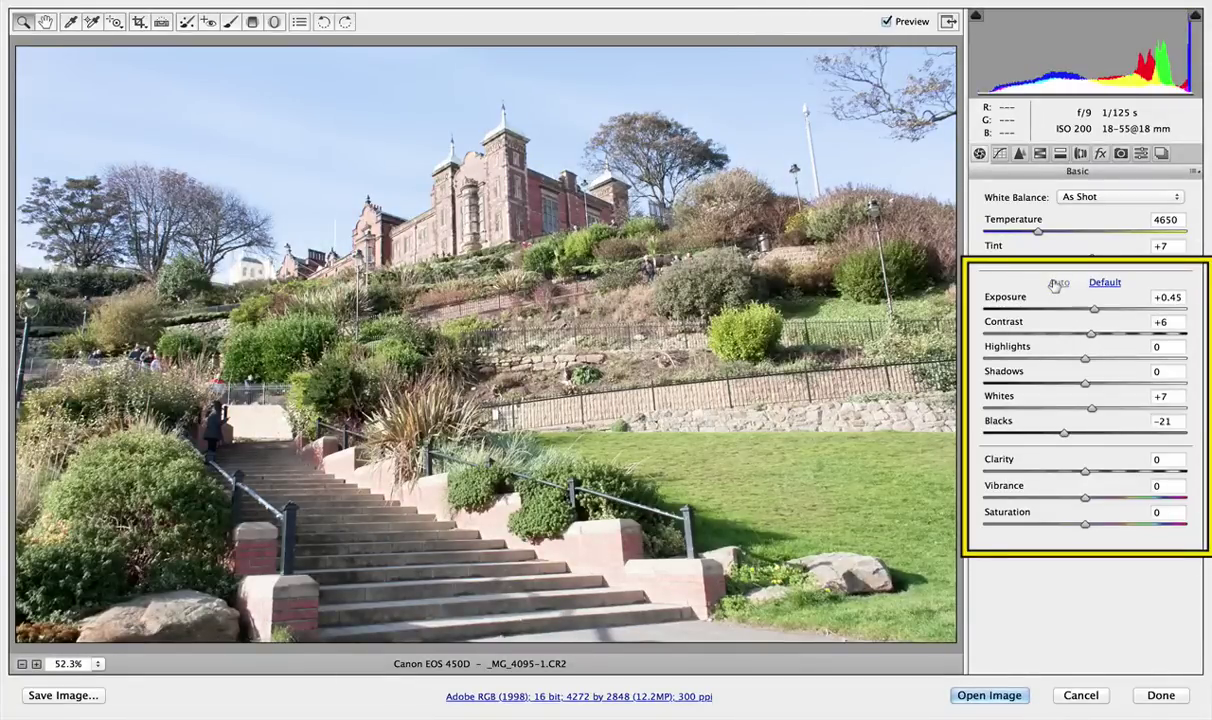
pyautogui.click(1104, 282)
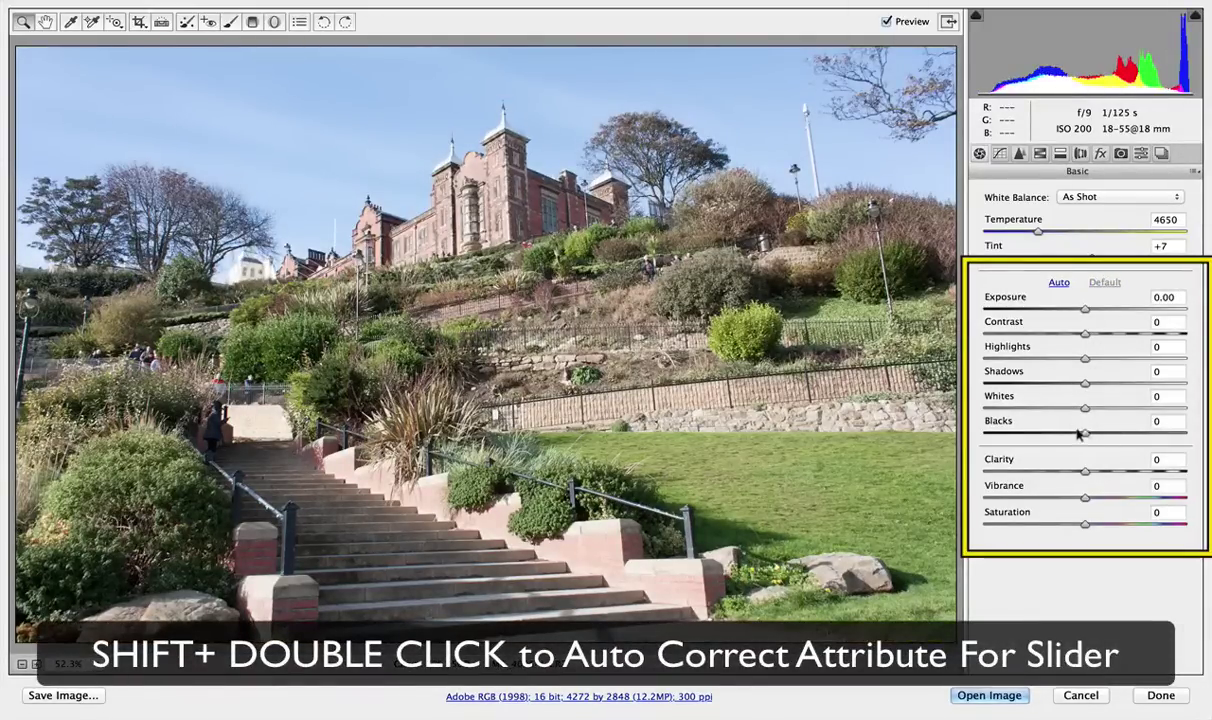
pyautogui.keyDown('shift'); pyautogui.doubleClick(1080, 432); pyautogui.keyUp('shift')
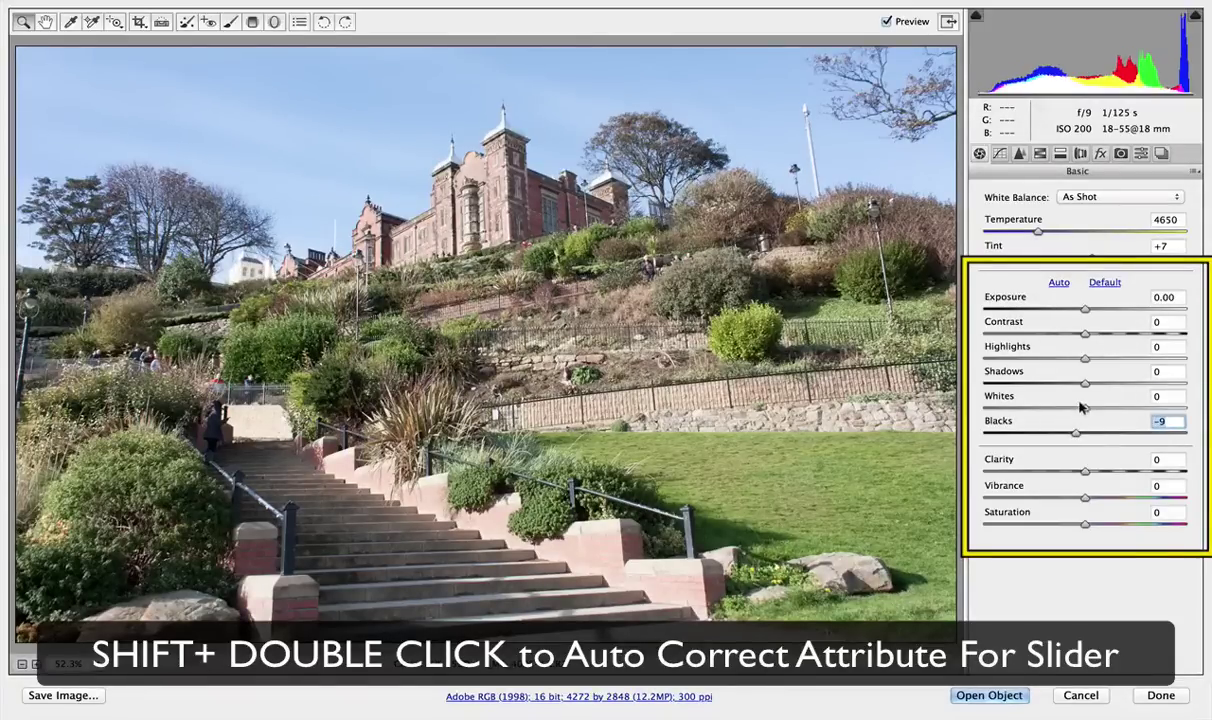
pyautogui.keyDown('shift'); pyautogui.doubleClick(1084, 408); pyautogui.keyUp('shift')
pyautogui.keyDown('shift'); pyautogui.doubleClick(1086, 383); pyautogui.keyUp('shift')
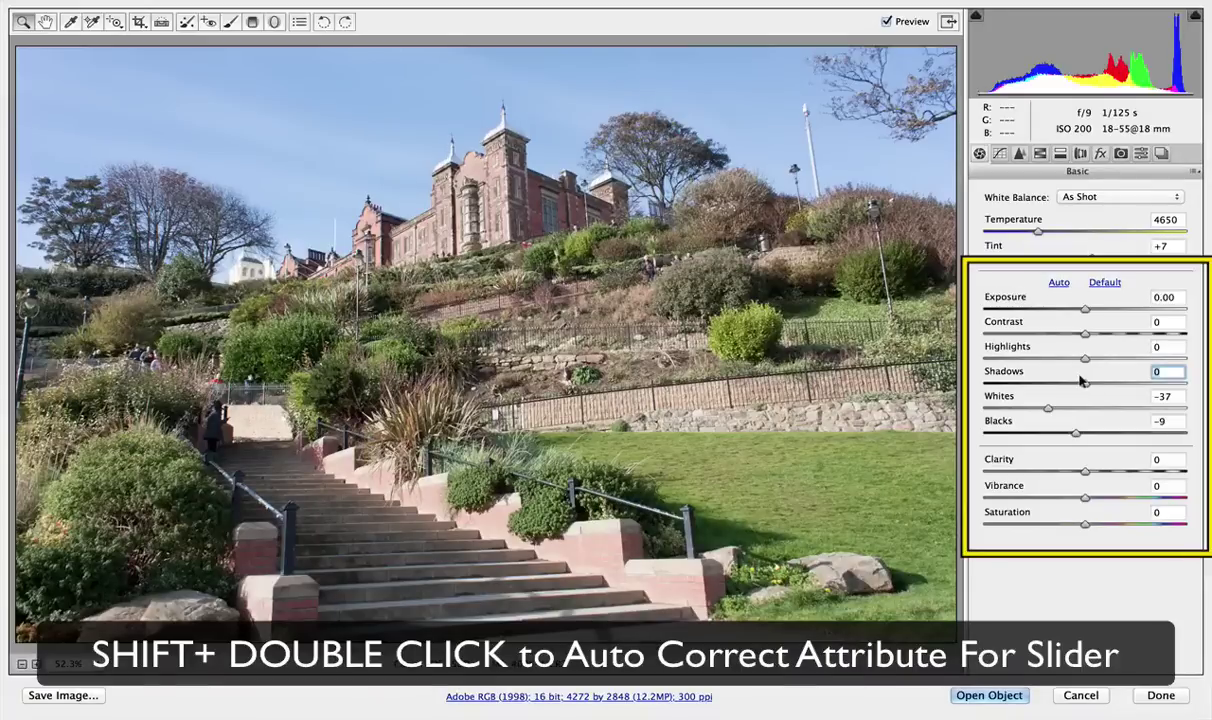
pyautogui.keyDown('shift'); pyautogui.doubleClick(1087, 360); pyautogui.keyUp('shift')
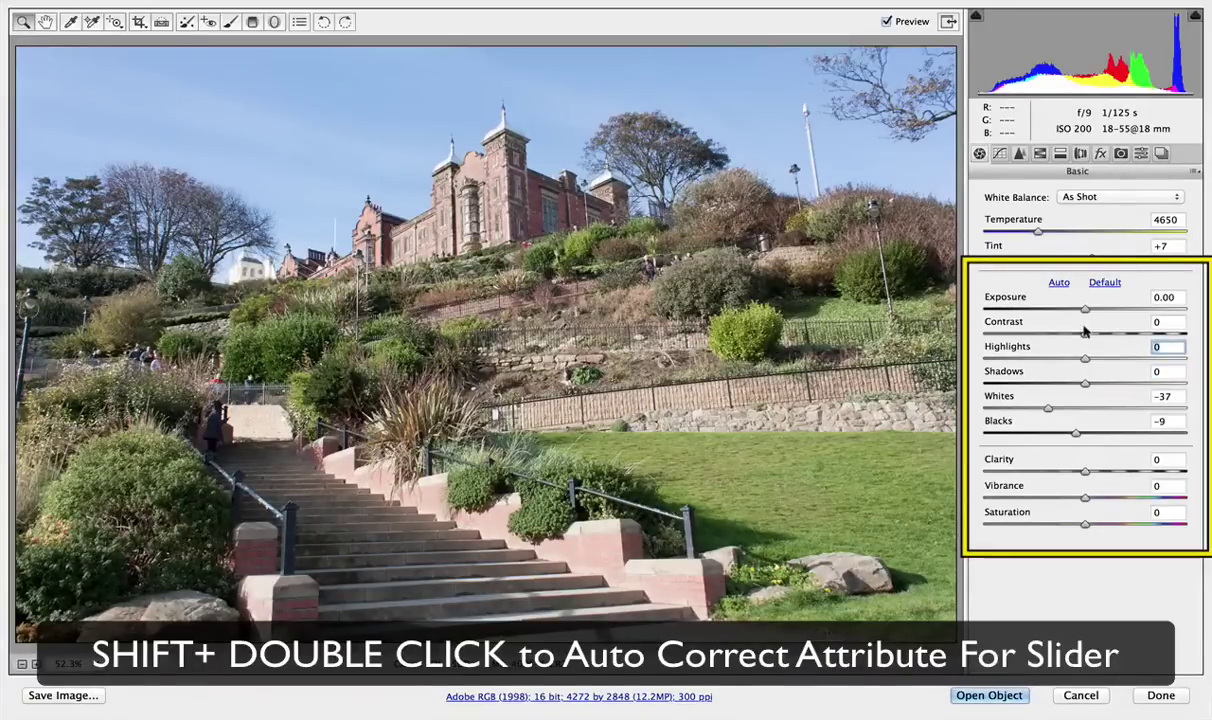
pyautogui.keyDown('shift'); pyautogui.doubleClick(1085, 332); pyautogui.keyUp('shift')
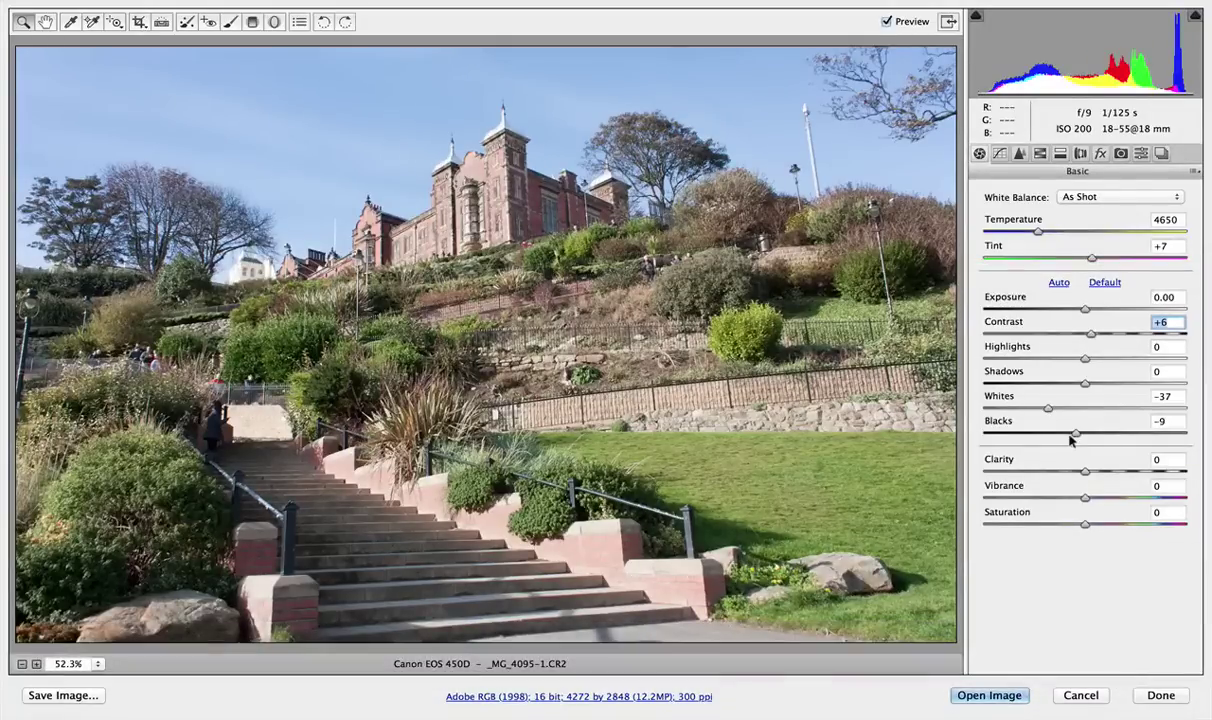
# Raise Clarity to +19 and auto-straighten the photo with the Straighten tool.
pyautogui.moveTo(1083, 468); pyautogui.dragTo(1103, 470)
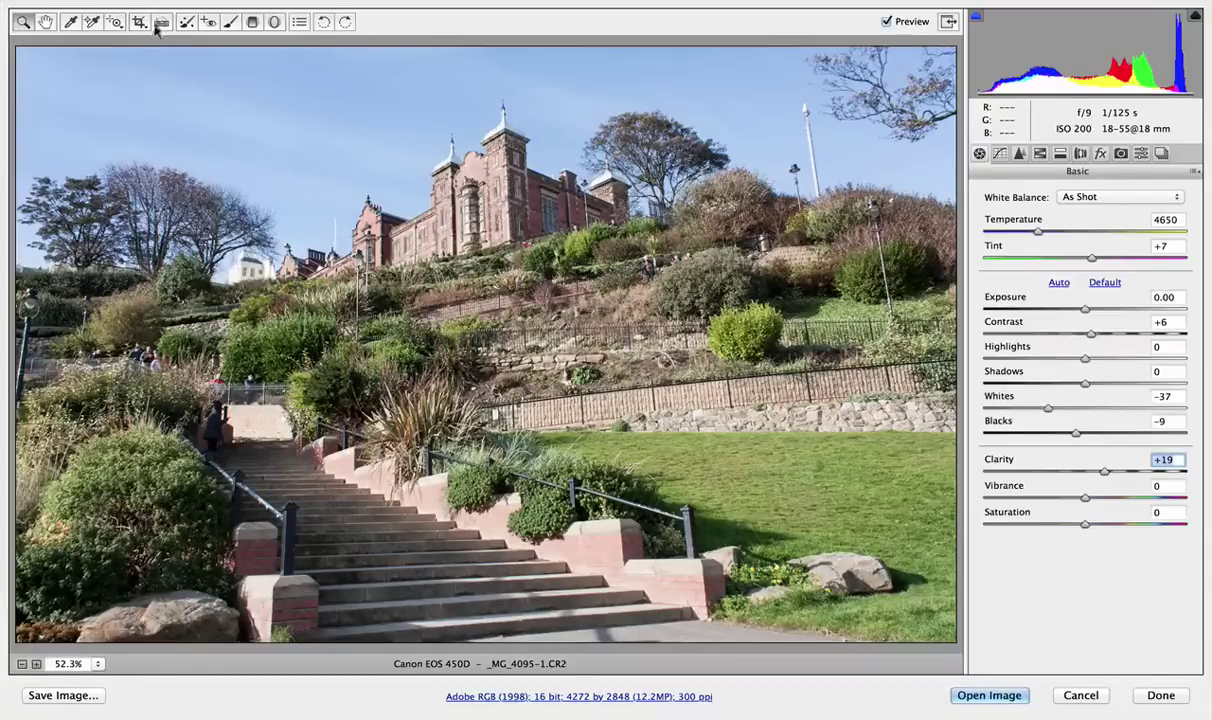
pyautogui.click(160, 22)
pyautogui.doubleClick(160, 22)
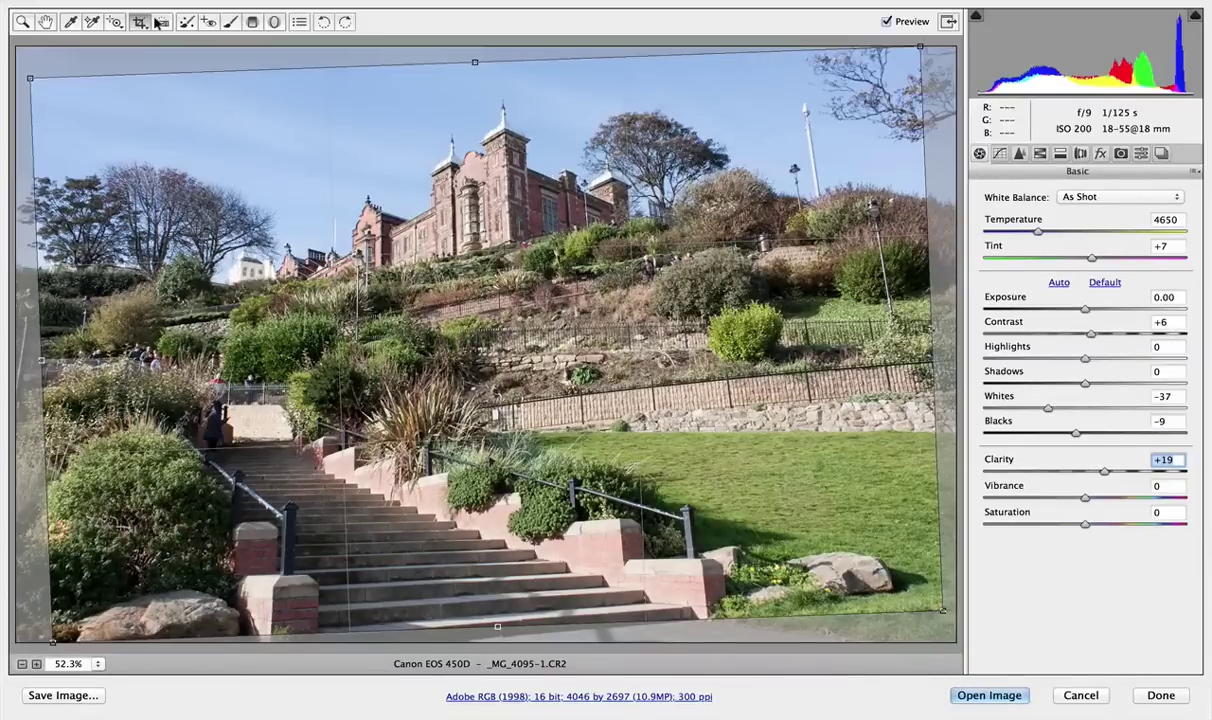
# Commit the straightening crop at 4046 by 2697 and bring back the lens correction settings.
pyautogui.press('z')
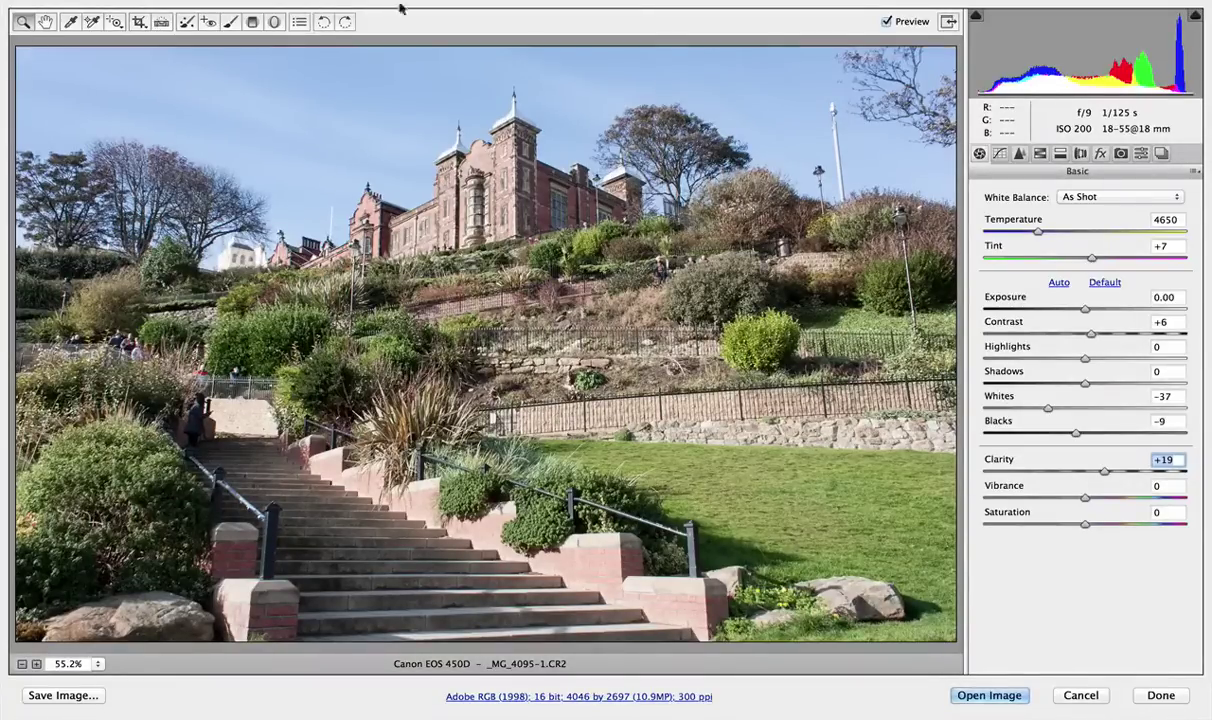
pyautogui.click(1080, 153)
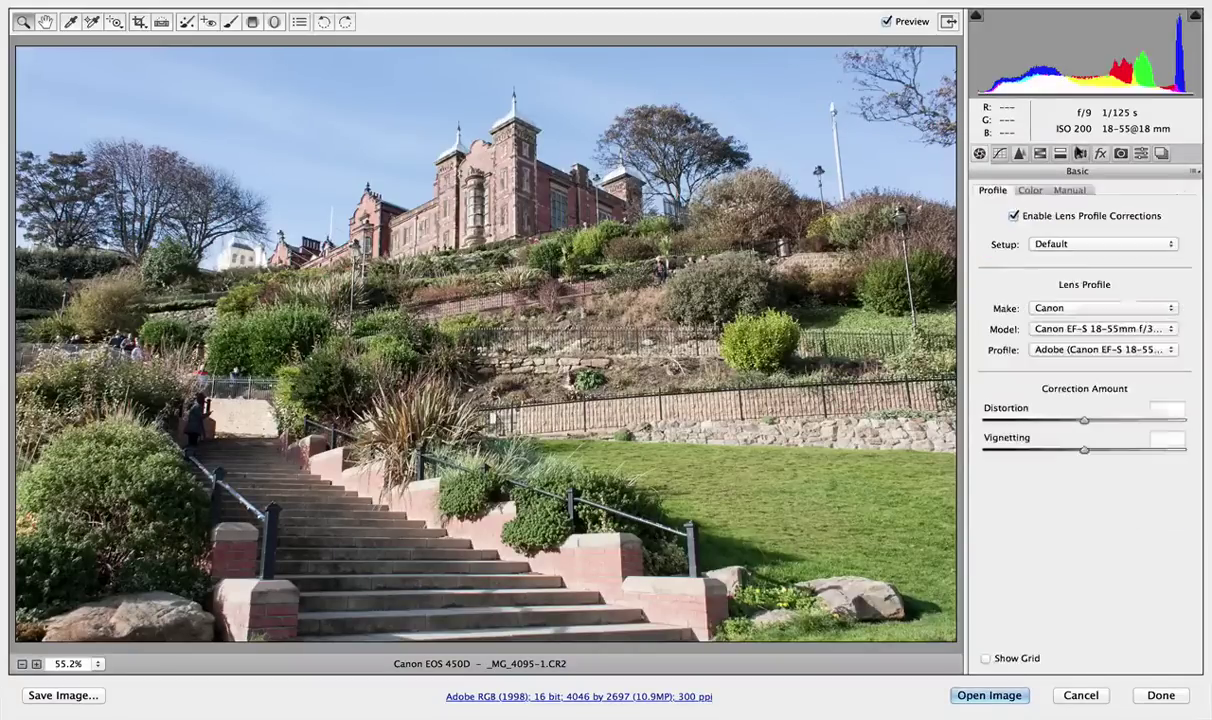
# Apply Upright Auto perspective correction in the Manual lens corrections, restoring 4272 by 2848 pixels.
pyautogui.click(1069, 190)
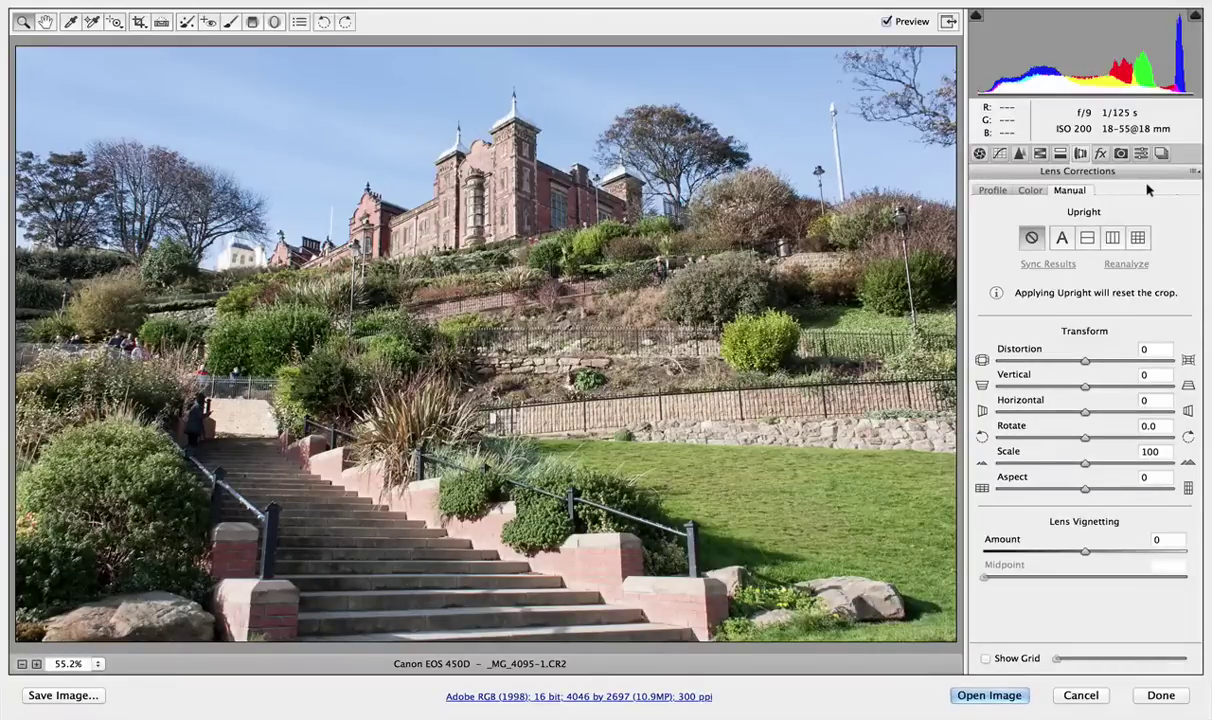
pyautogui.click(1060, 240)
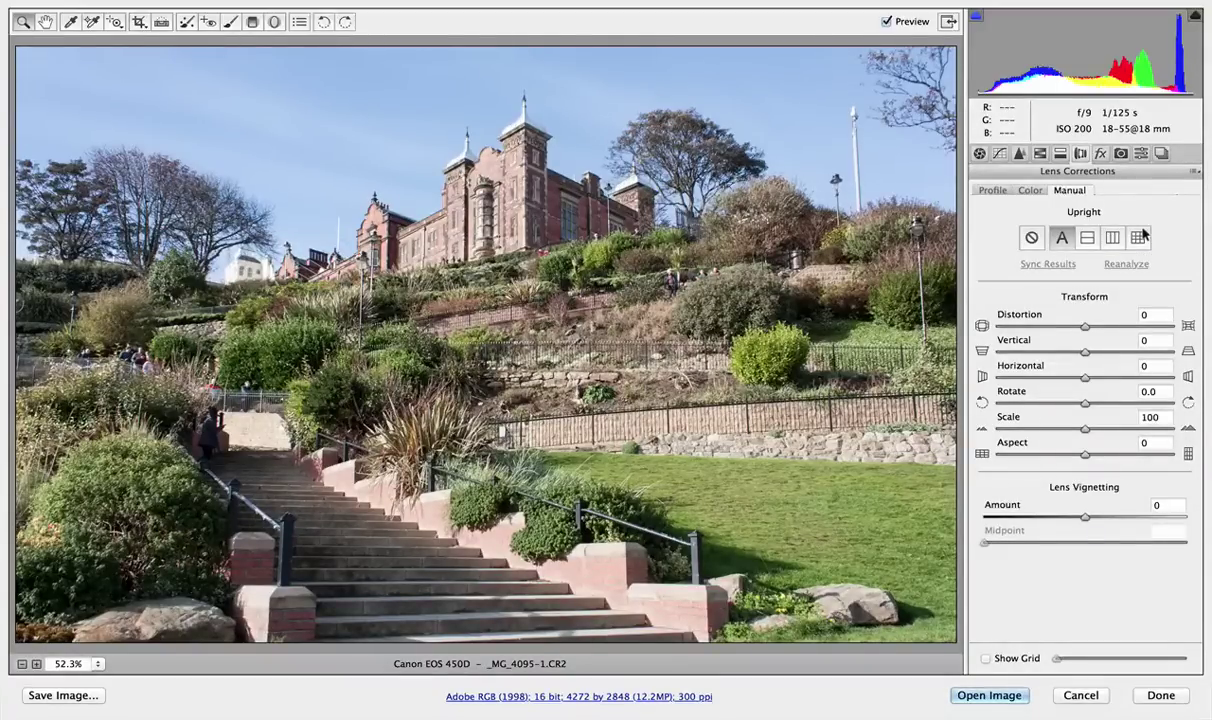
# Turn Upright off and commit an auto-straightened crop for comparison.
pyautogui.doubleClick(160, 23)
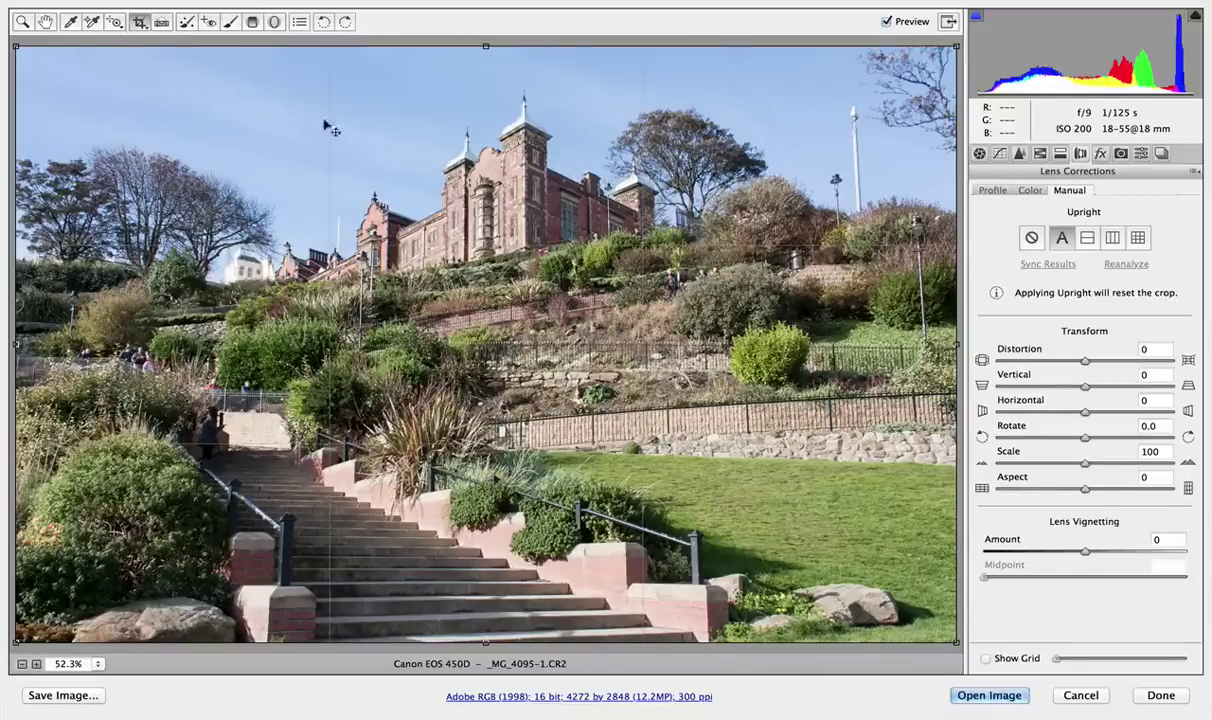
pyautogui.click(1031, 237)
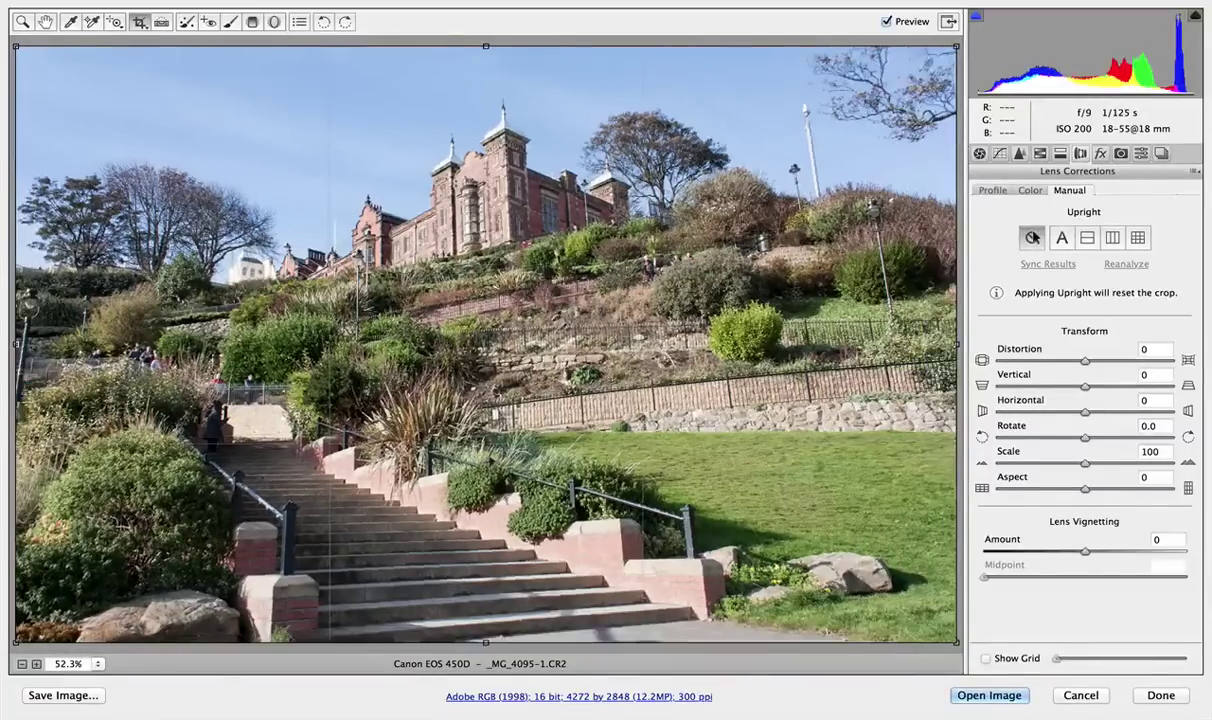
pyautogui.click(160, 20)
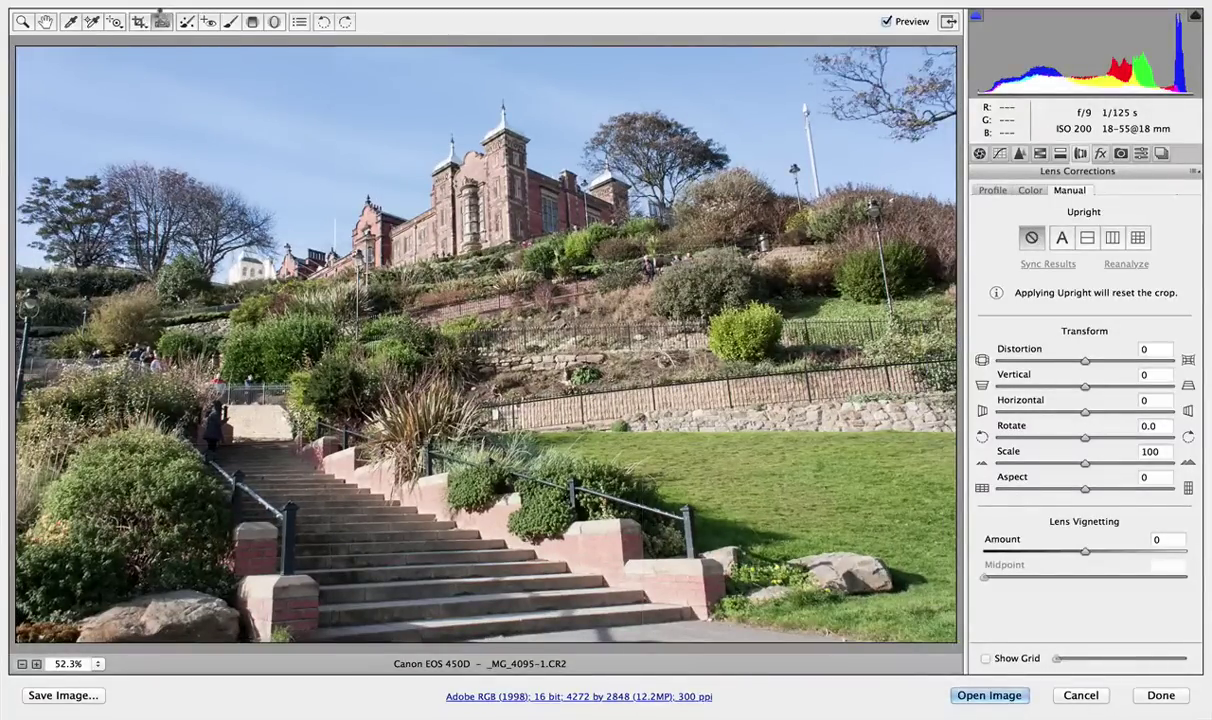
pyautogui.doubleClick(160, 20)
pyautogui.press('z')
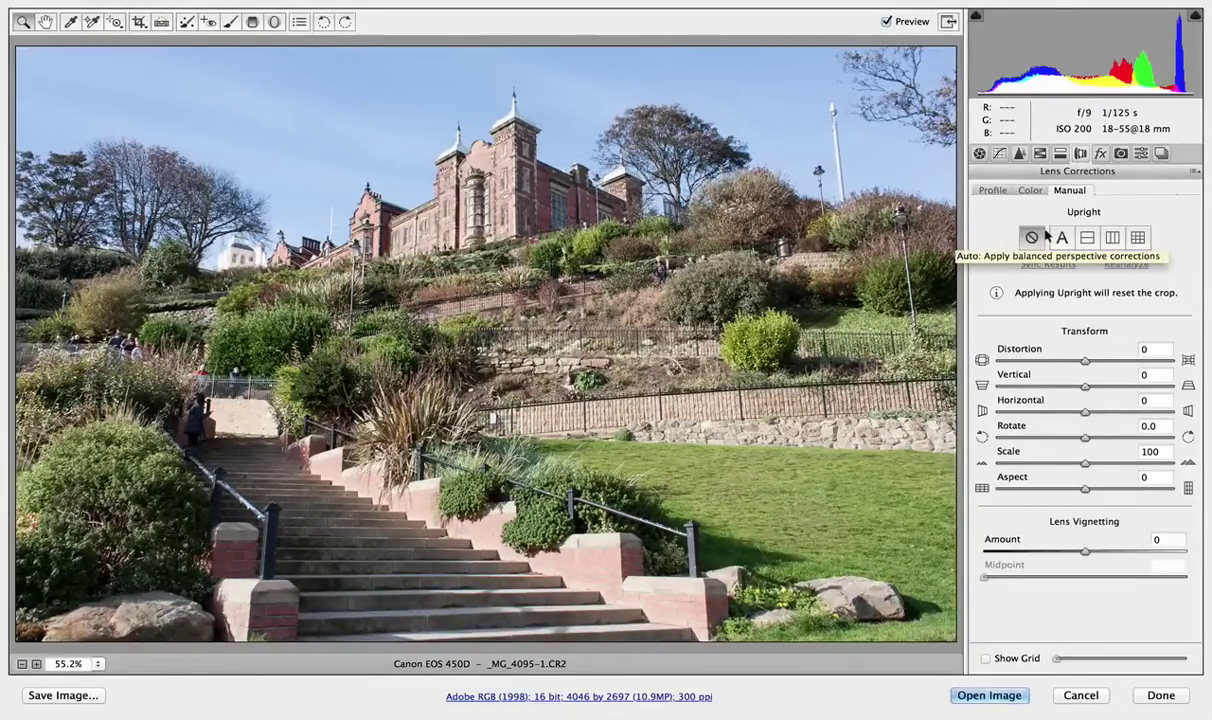
# Compare Upright Off against Auto, keep Auto, and open the 4272 × 2848 image in Photoshop.
pyautogui.click(1061, 237)
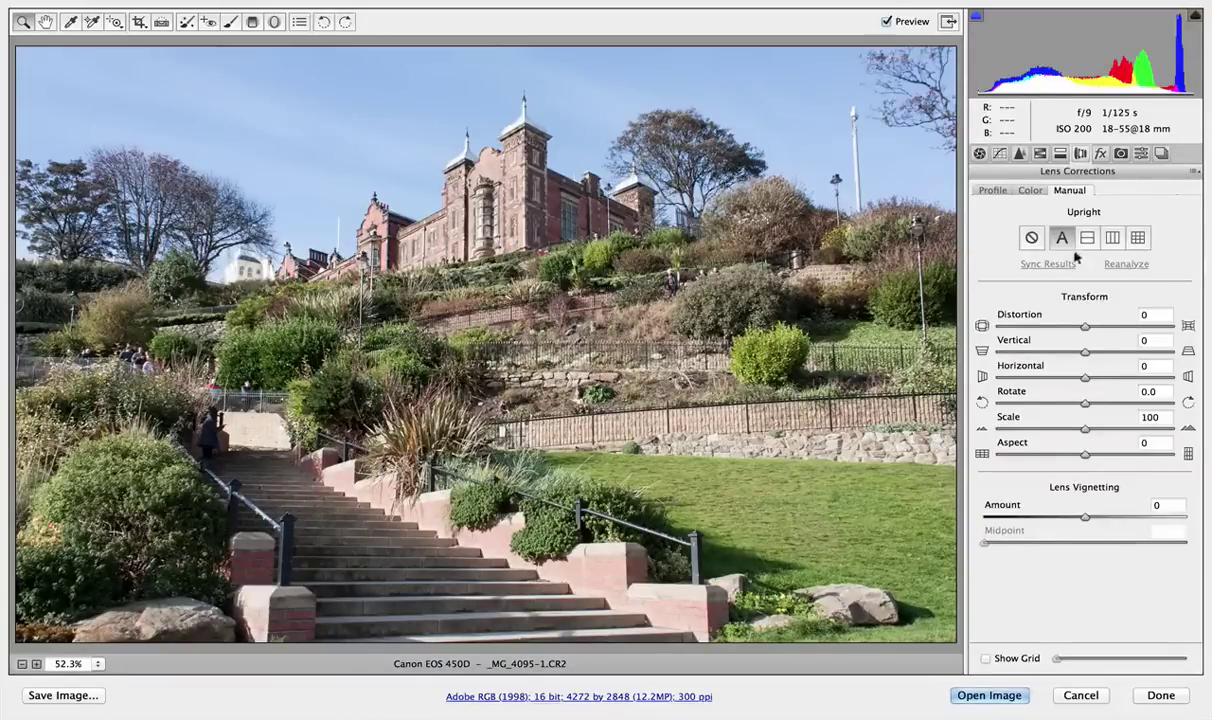
pyautogui.click(1031, 237)
pyautogui.click(1061, 237)
pyautogui.click(989, 695)
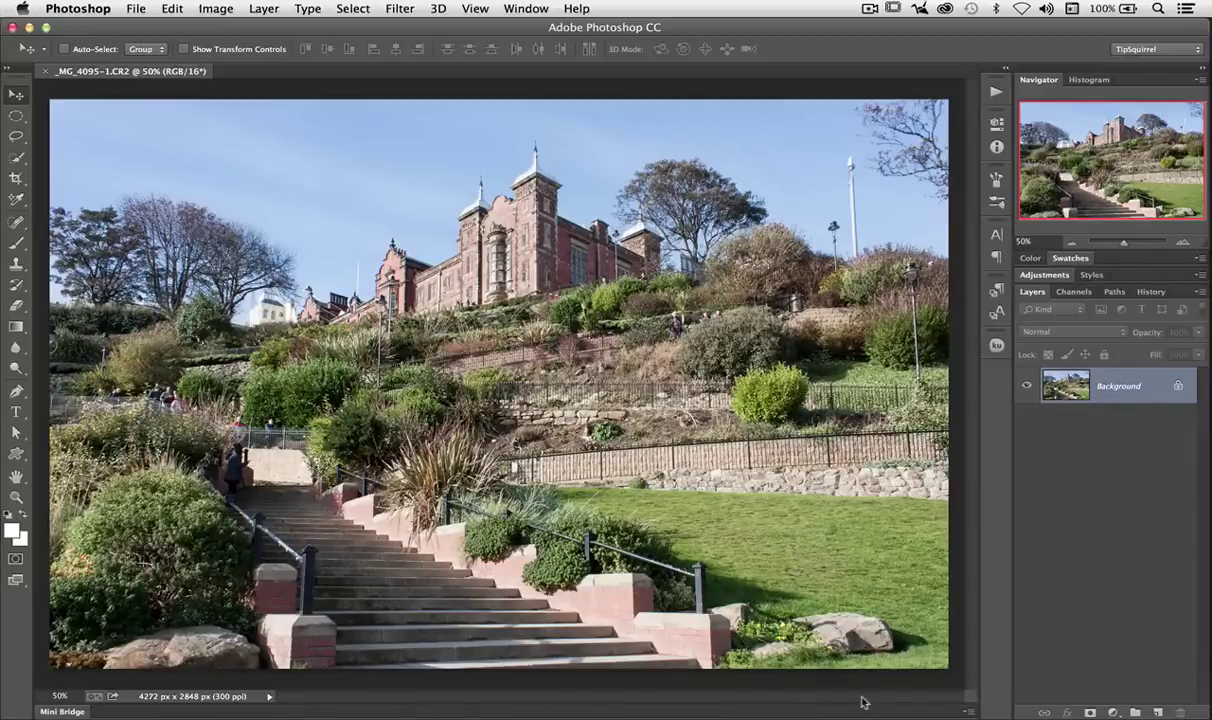
pyautogui.click(16, 199)
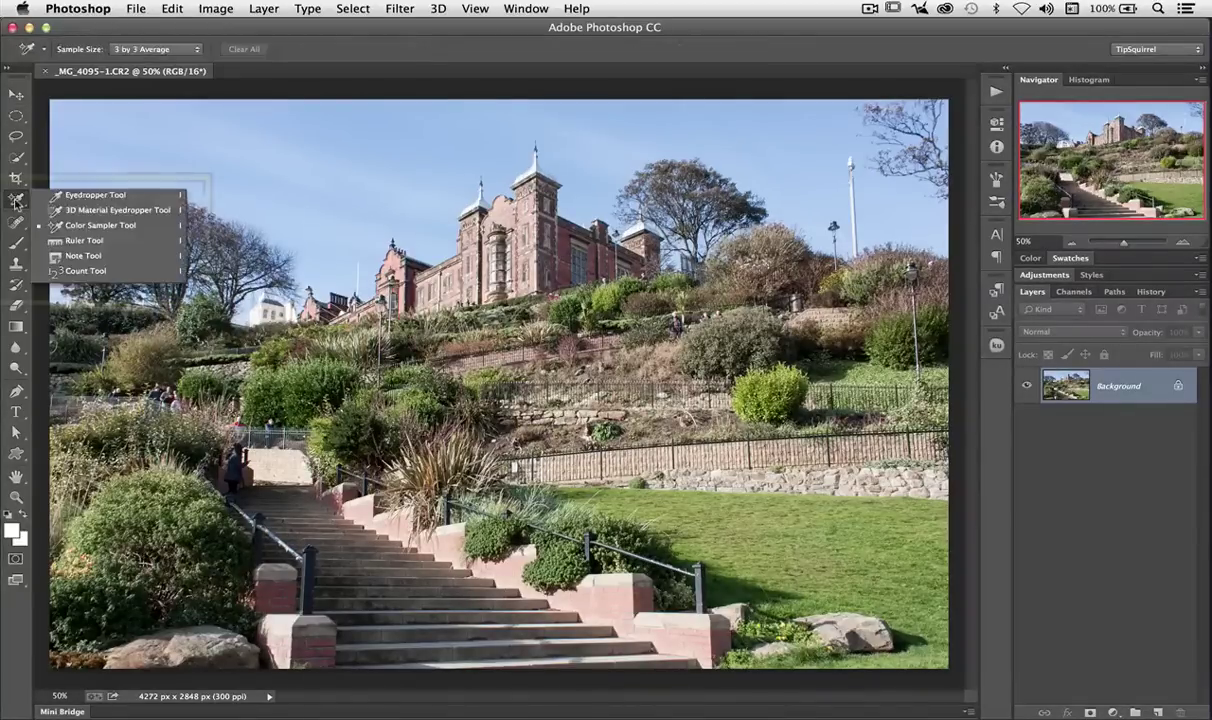
pyautogui.click(115, 234)
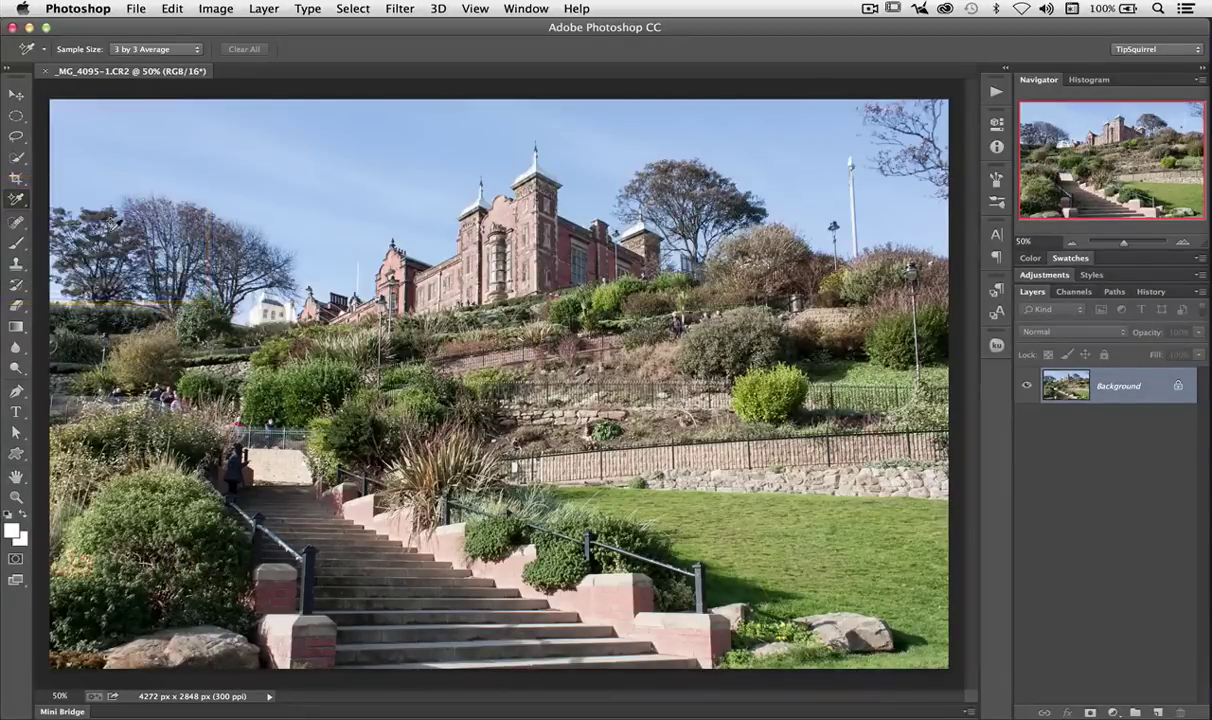
pyautogui.click(423, 228)
pyautogui.click(566, 233)
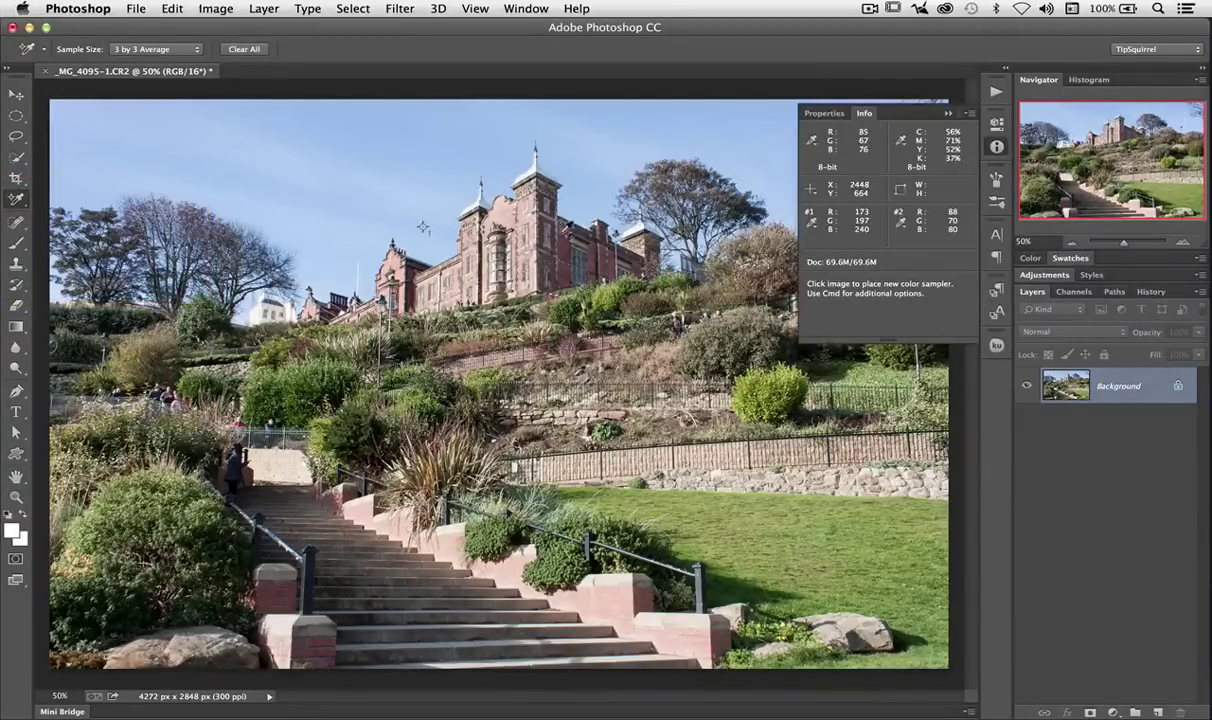
pyautogui.click(735, 540)
pyautogui.click(735, 540)
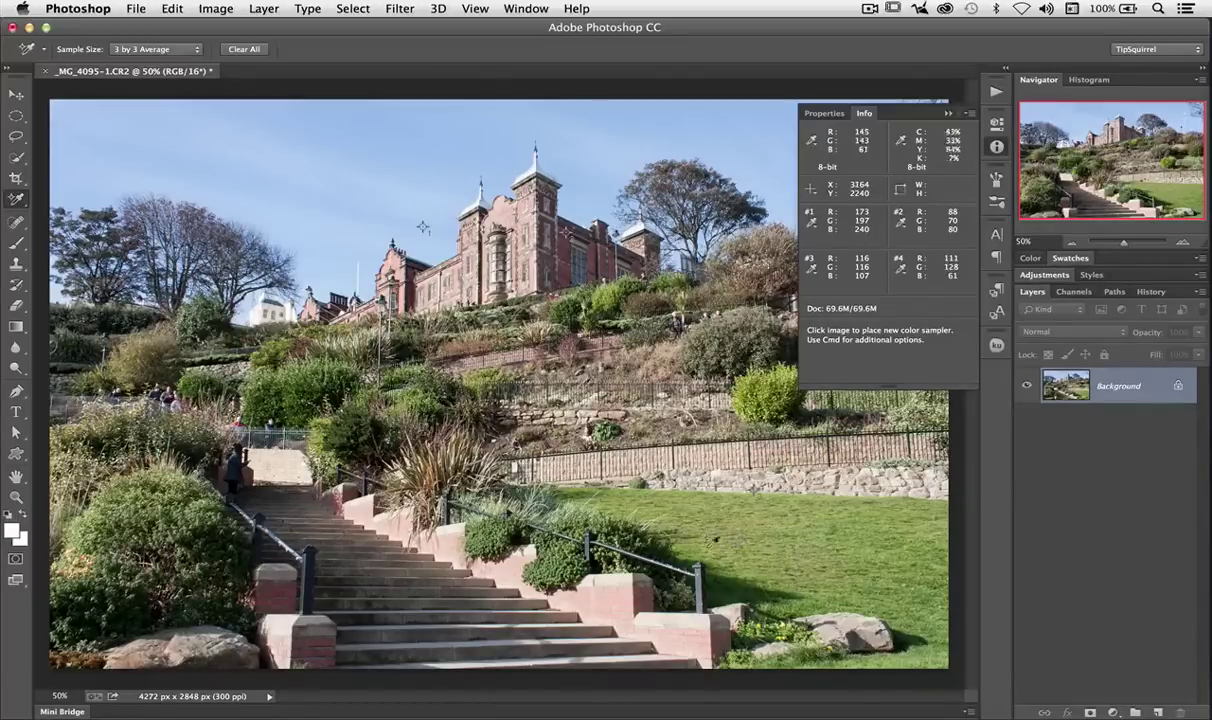
pyautogui.click(428, 583)
pyautogui.click(249, 536)
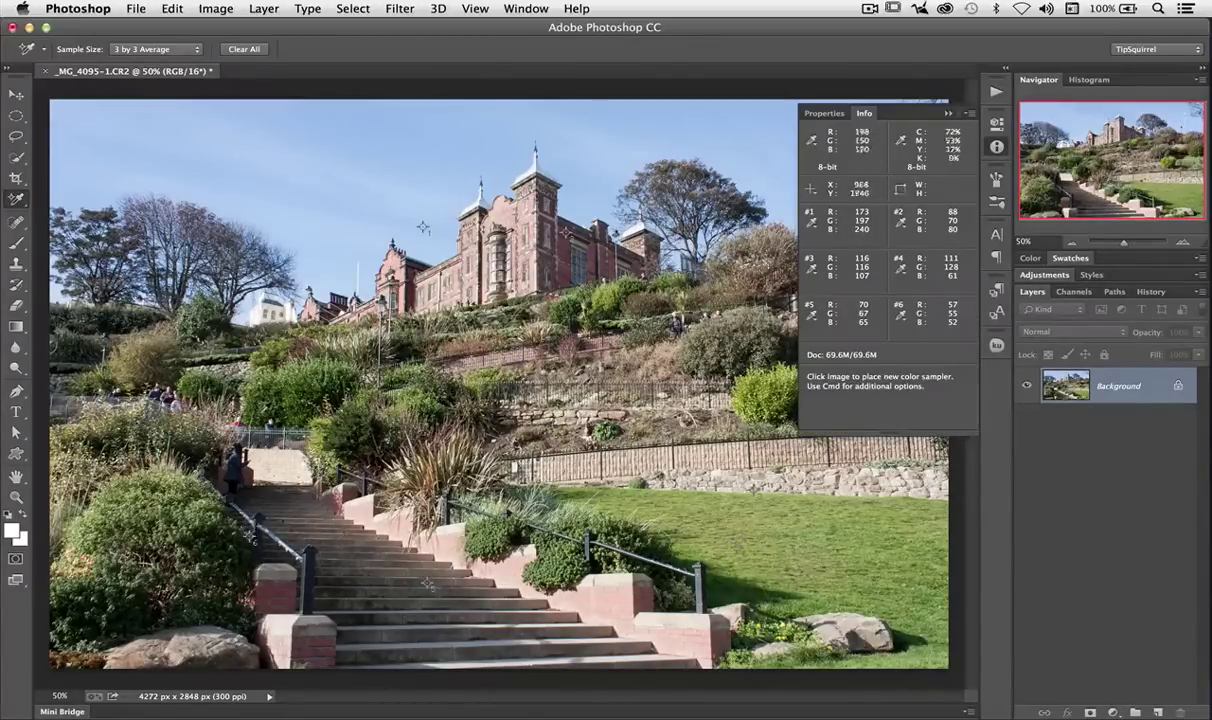
pyautogui.click(251, 384)
pyautogui.click(330, 253)
pyautogui.click(211, 214)
pyautogui.click(173, 418)
pyautogui.click(198, 454)
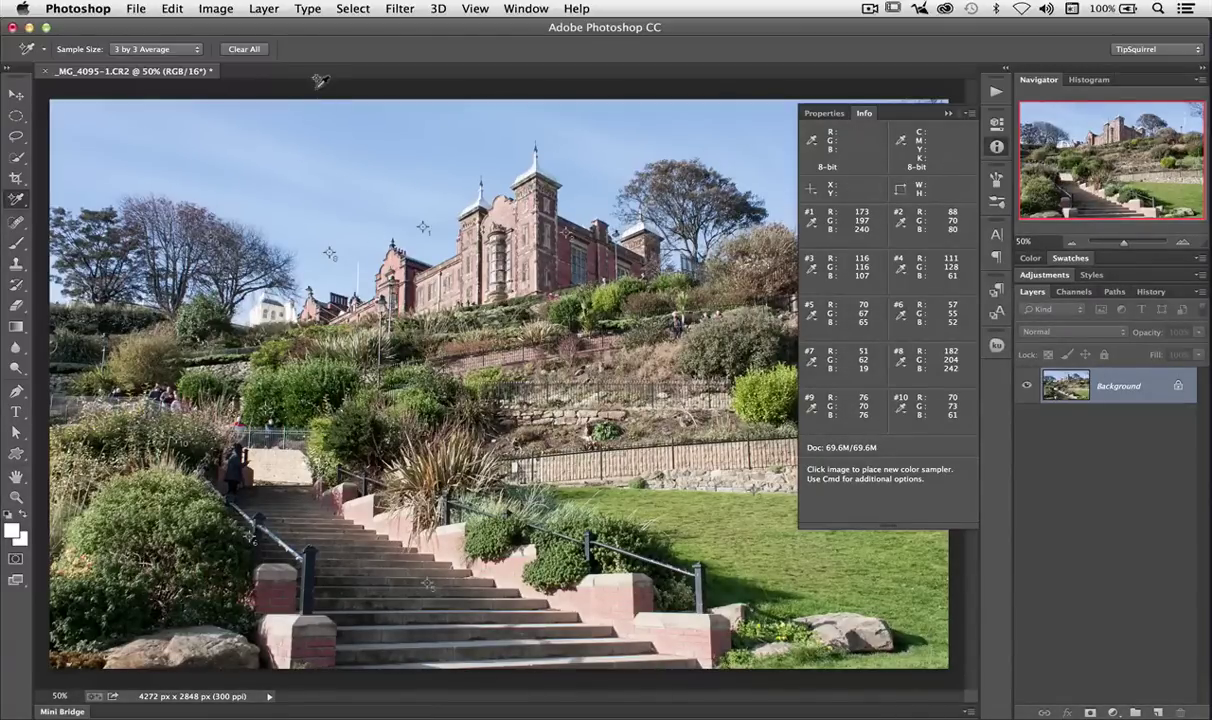
pyautogui.click(245, 49)
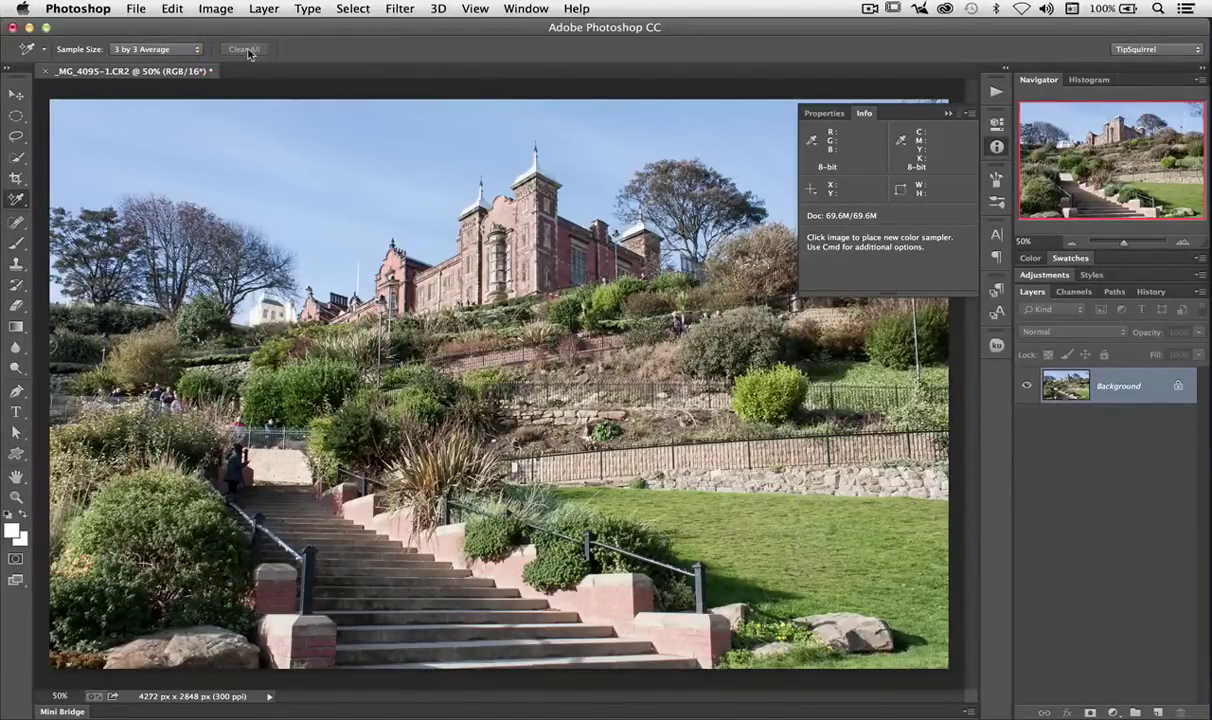
pyautogui.click(947, 115)
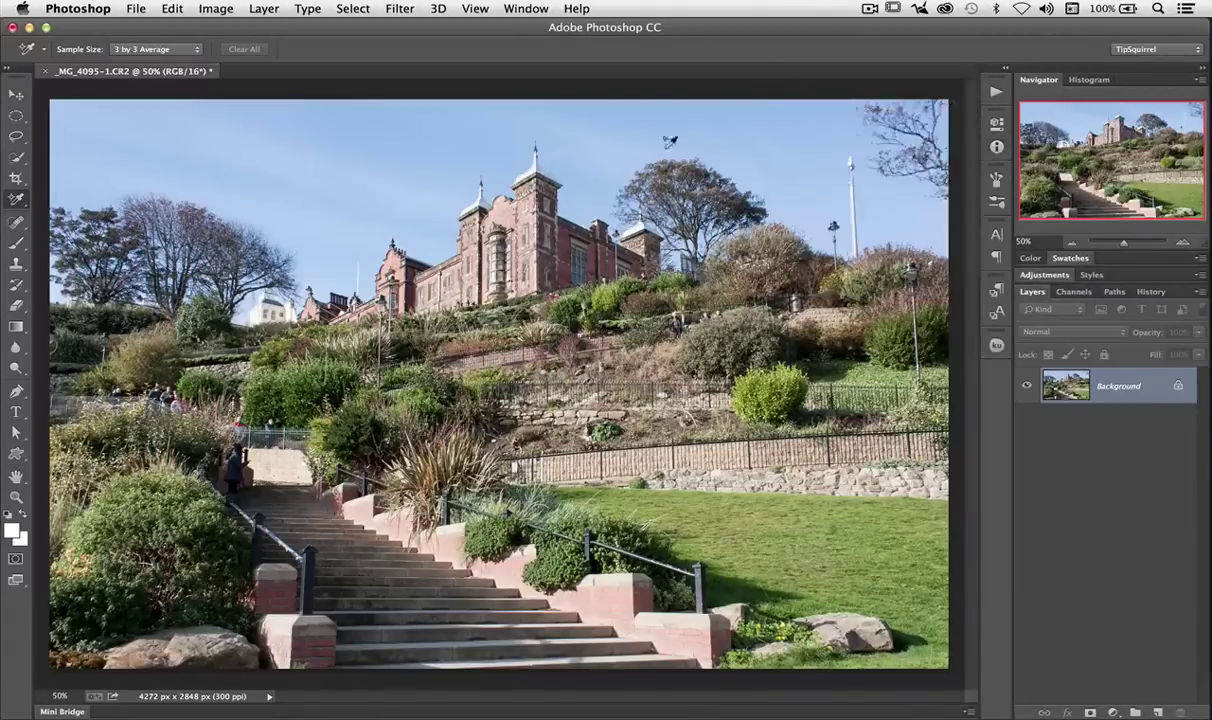
# Close the photo document without saving.
pyautogui.click(44, 71)
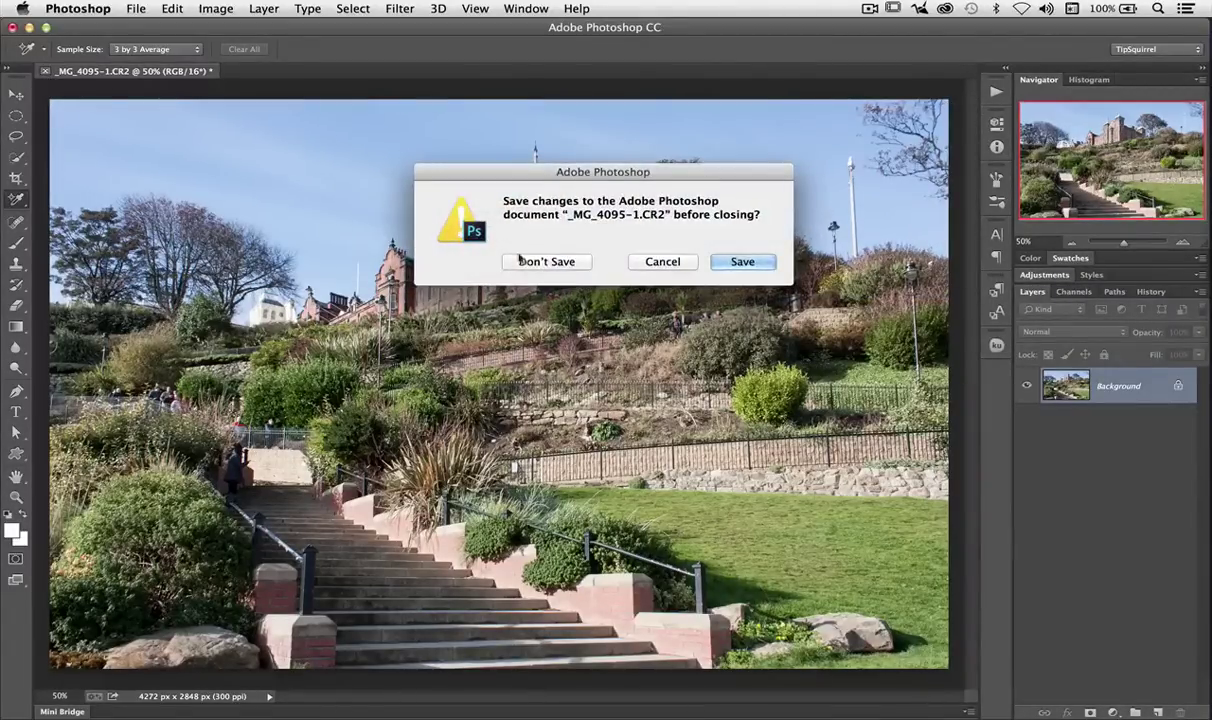
pyautogui.click(510, 262)
pyautogui.click(17, 95)
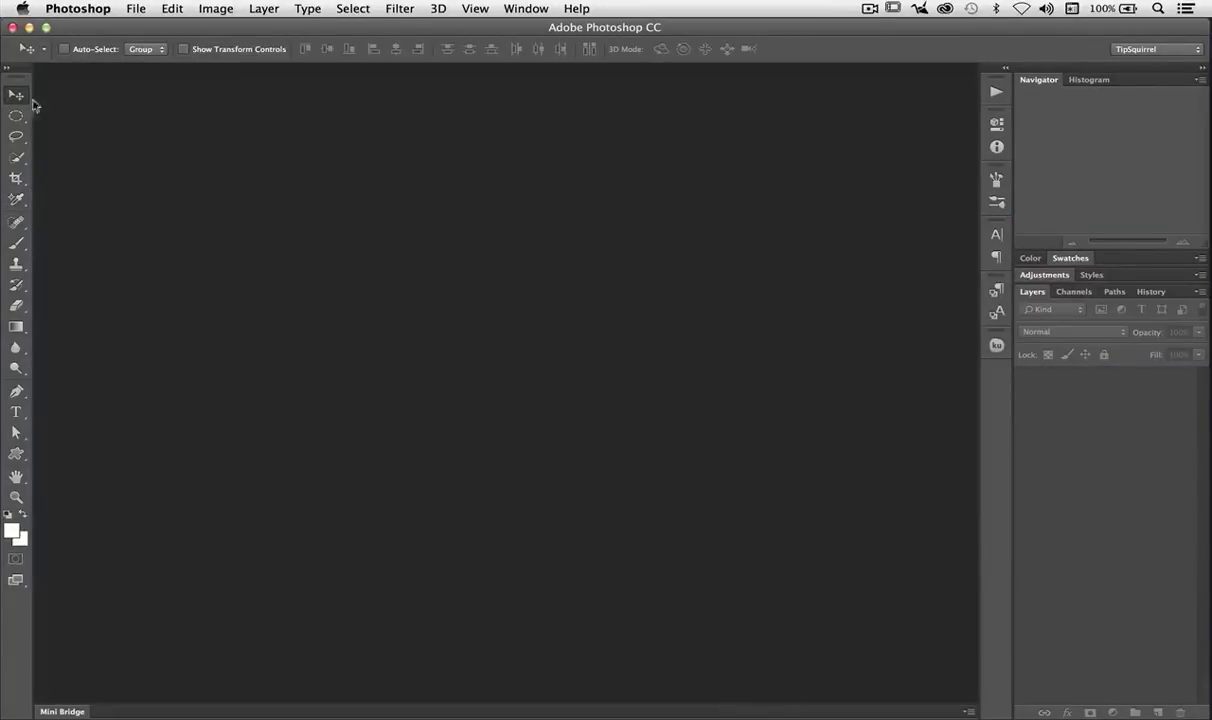
# Create a new 950 × 950 px document with a #0215a3 dark blue background.
pyautogui.click(136, 9)
pyautogui.click(143, 28)
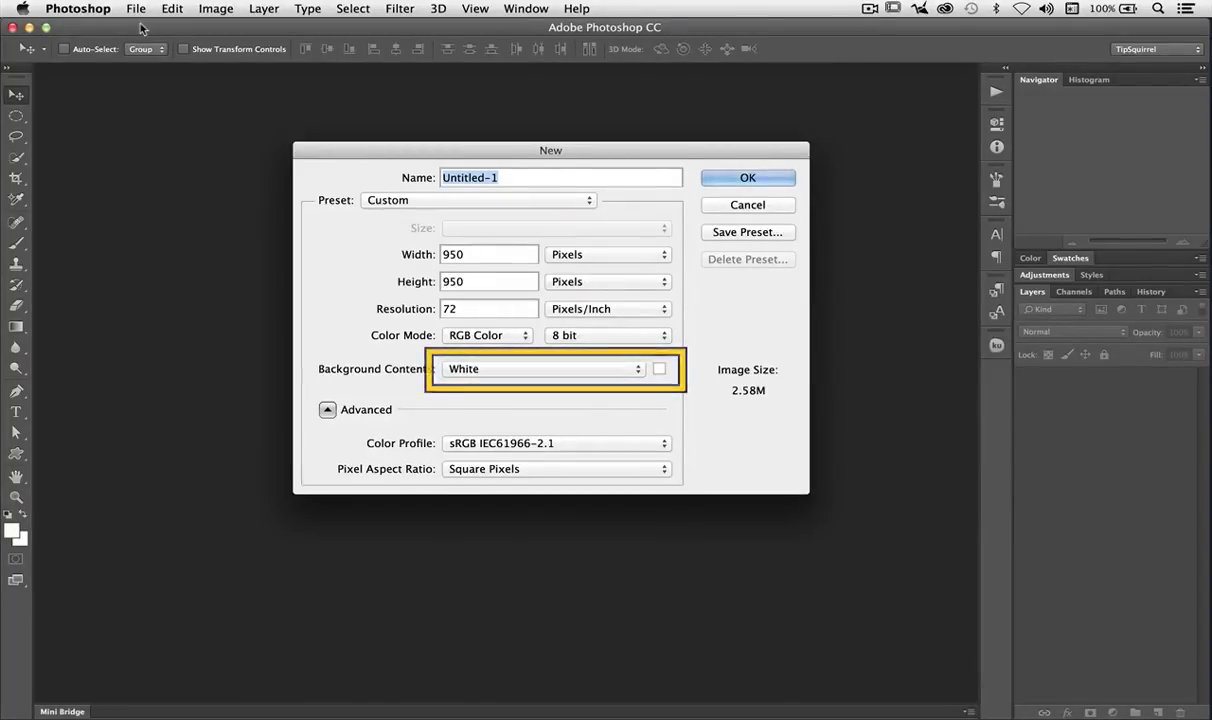
pyautogui.click(658, 369)
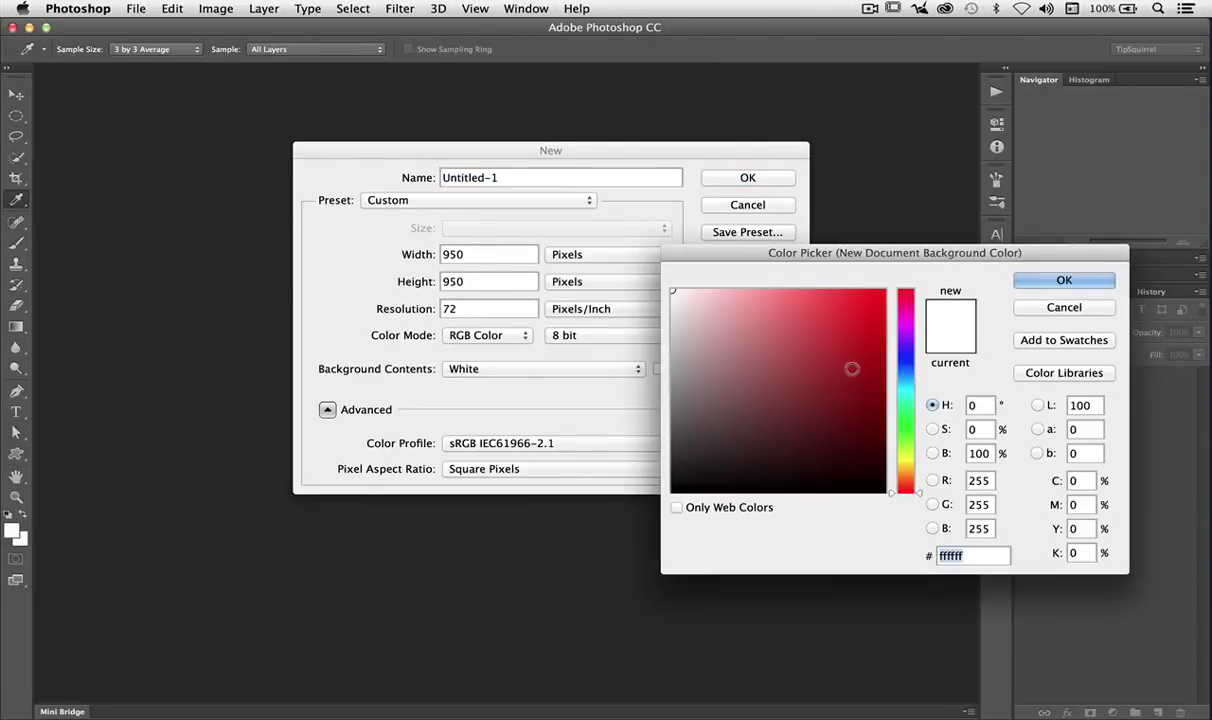
pyautogui.click(905, 361)
pyautogui.click(883, 362)
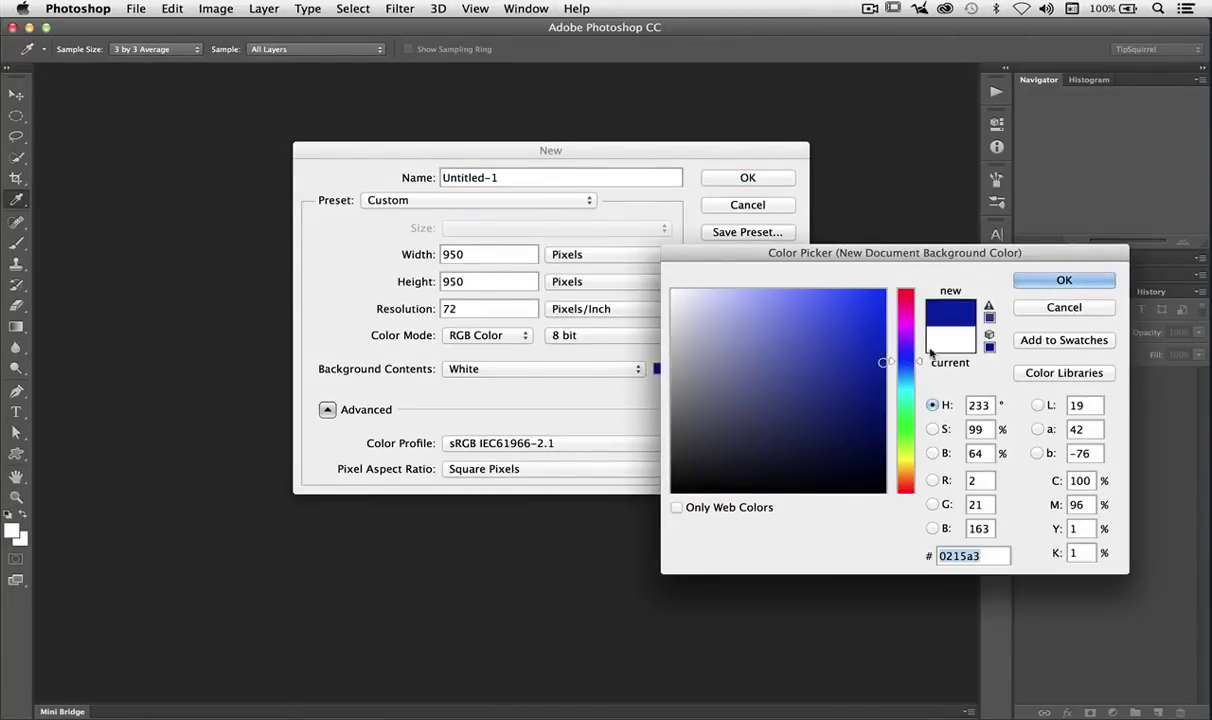
pyautogui.click(1040, 285)
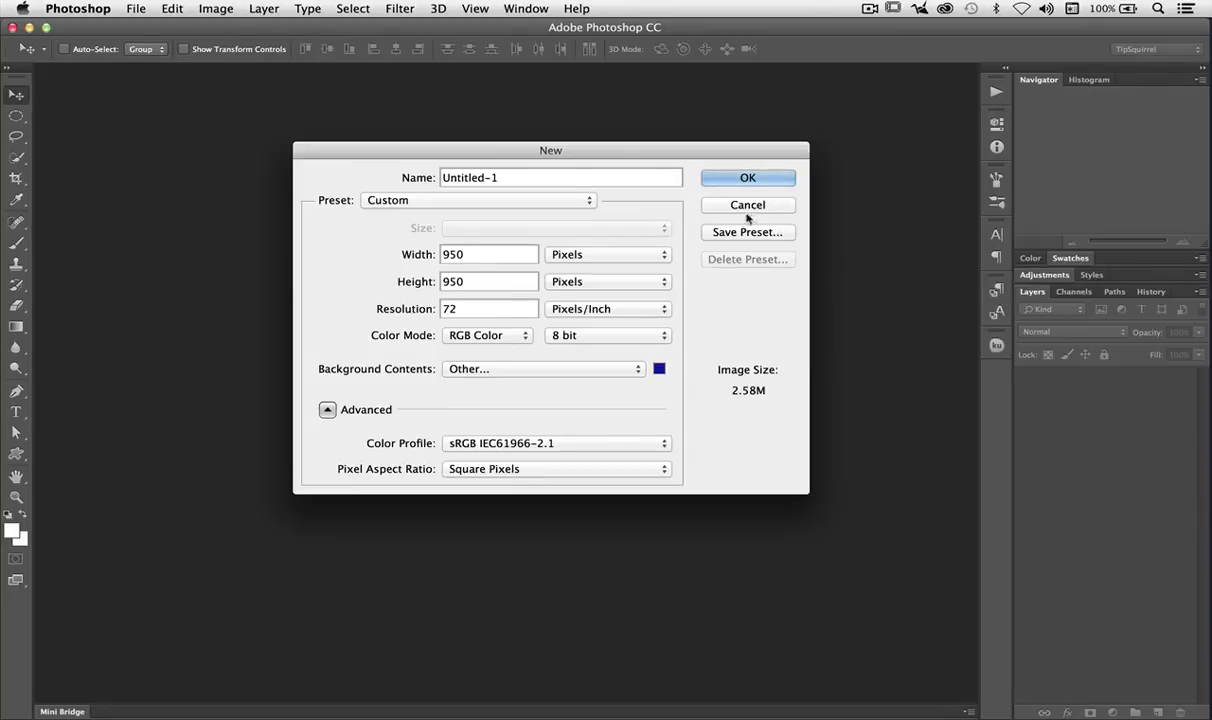
pyautogui.click(747, 178)
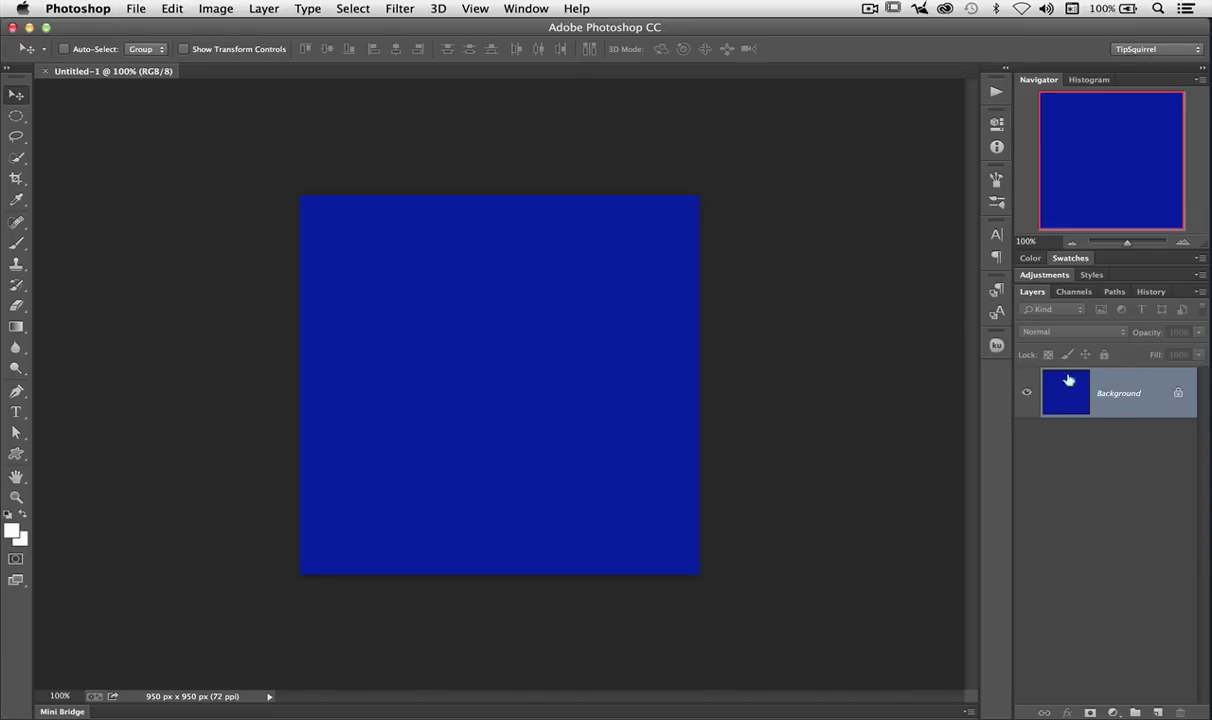
# Unlock the Background into a regular layer and rename it Dark Blue.
pyautogui.click(1180, 394)
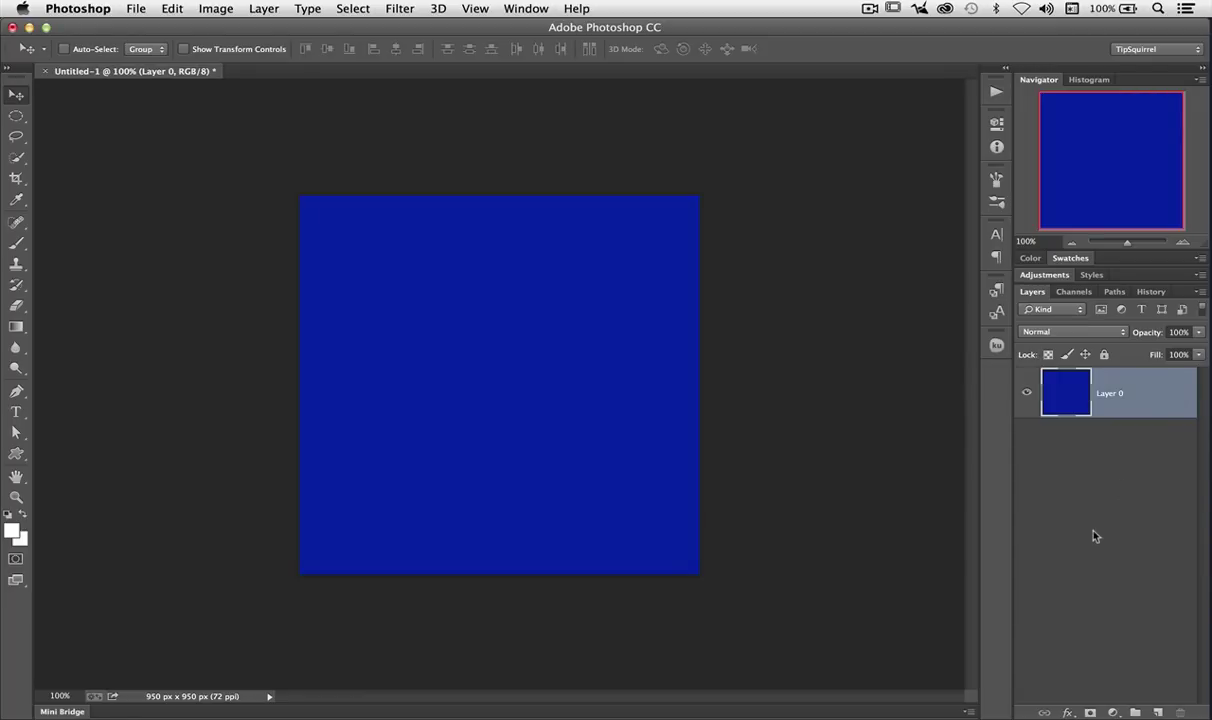
pyautogui.doubleClick(1110, 393)
pyautogui.write('Dark Blue')
pyautogui.press('Return')
pyautogui.click(17, 413)
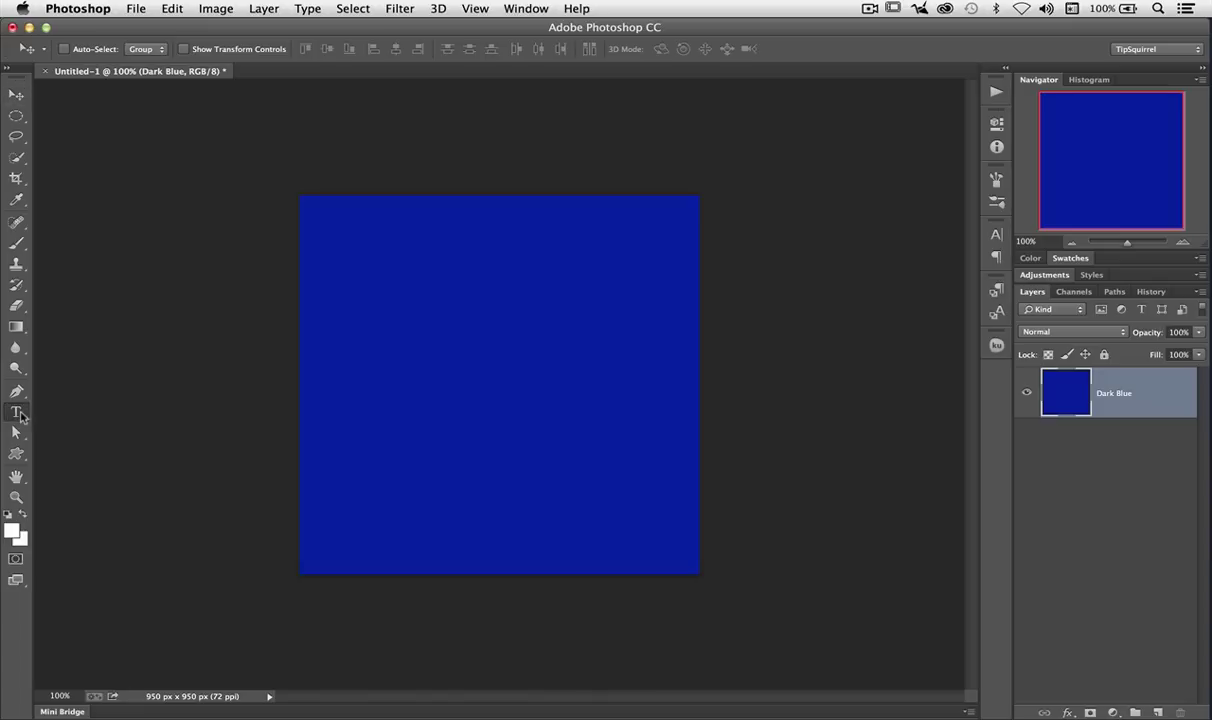
# Add white FONT text on its own layer and move it to the canvas centre.
pyautogui.click(367, 390)
pyautogui.write('FONT')
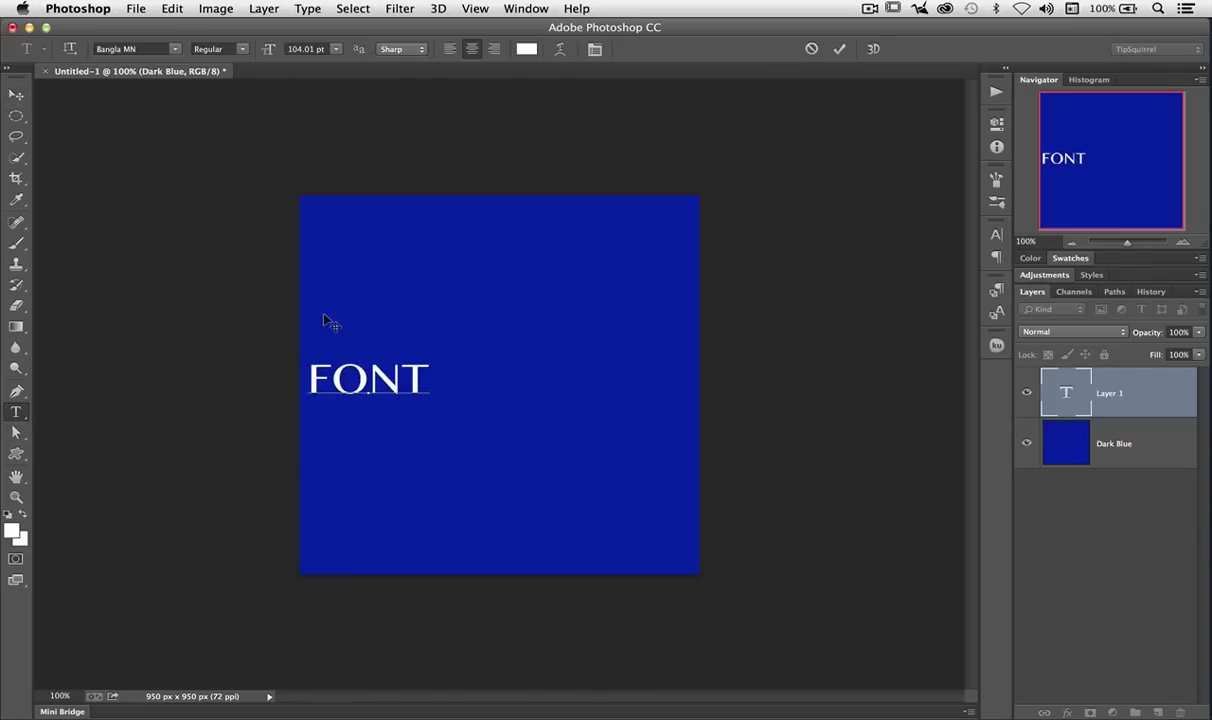
pyautogui.moveTo(284, 263); pyautogui.dragTo(405, 245)
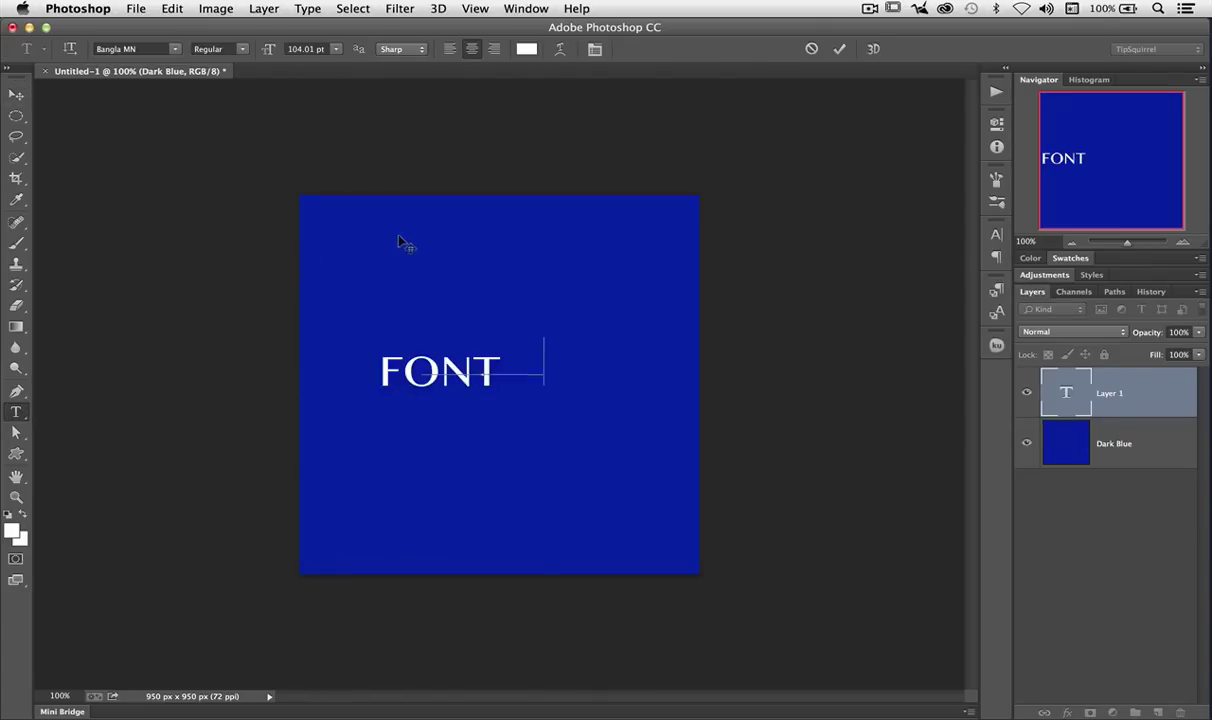
pyautogui.click(16, 95)
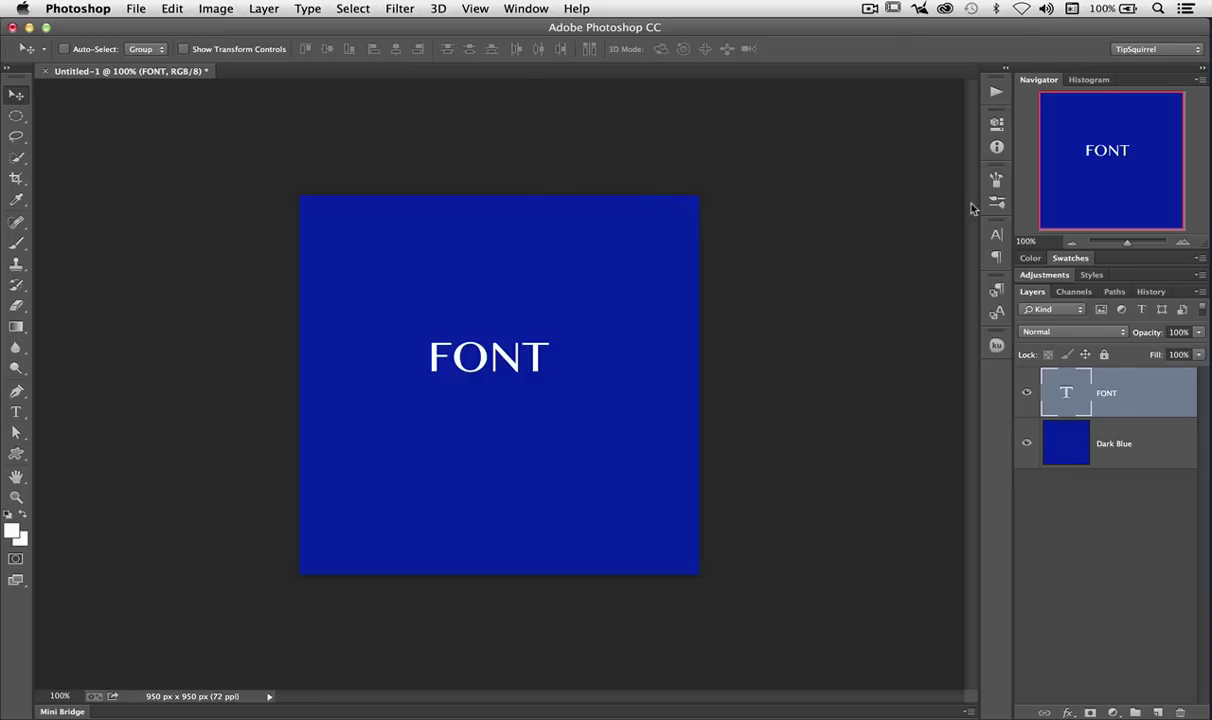
# Enlarge the FONT text to 161.01 pt in the Character panel.
pyautogui.click(997, 235)
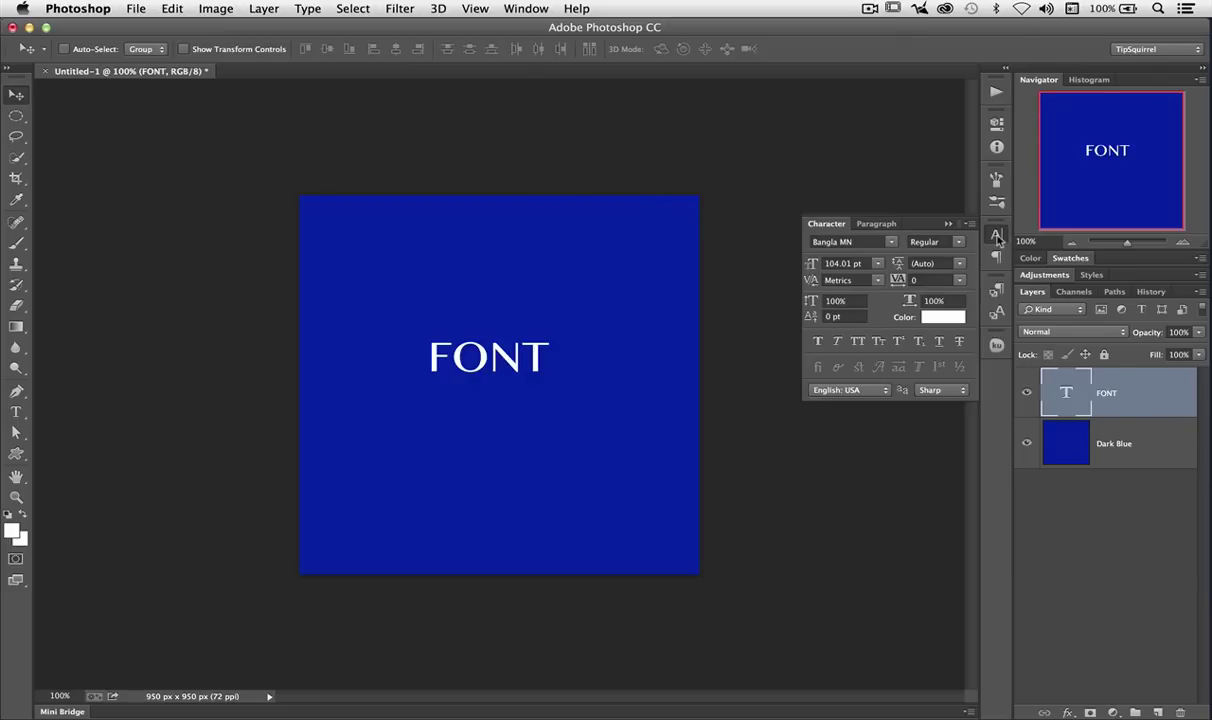
pyautogui.click(1153, 292)
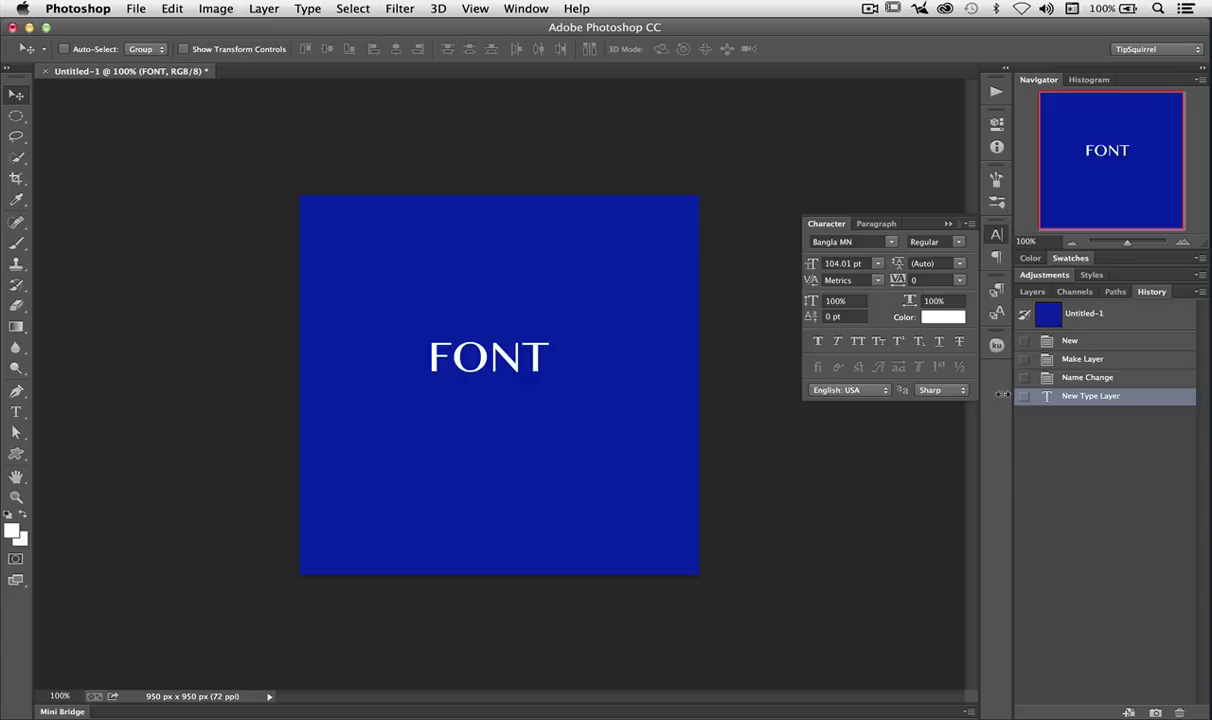
pyautogui.click(845, 263)
pyautogui.scroll(10, 858, 262)
pyautogui.press('Return')
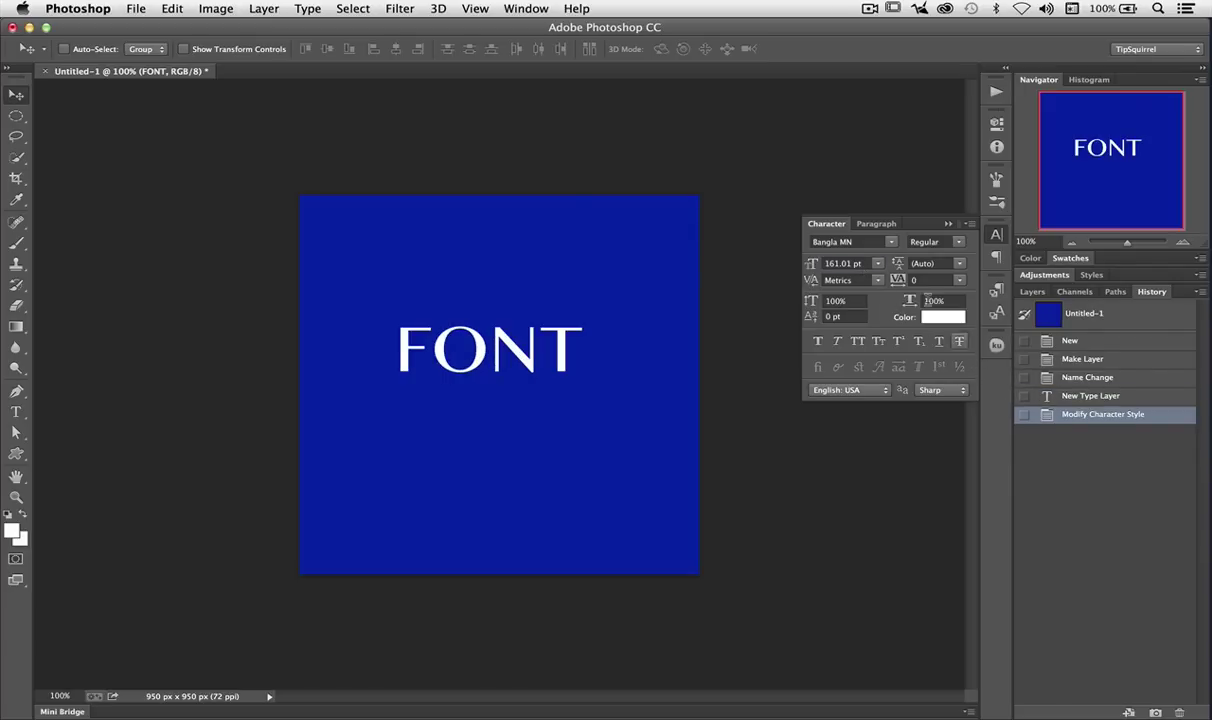
# Give FONT 560 tracking, 110% horizontal and 130% vertical scaling, then open its colour picker.
pyautogui.moveTo(895, 262); pyautogui.dragTo(806, 280)
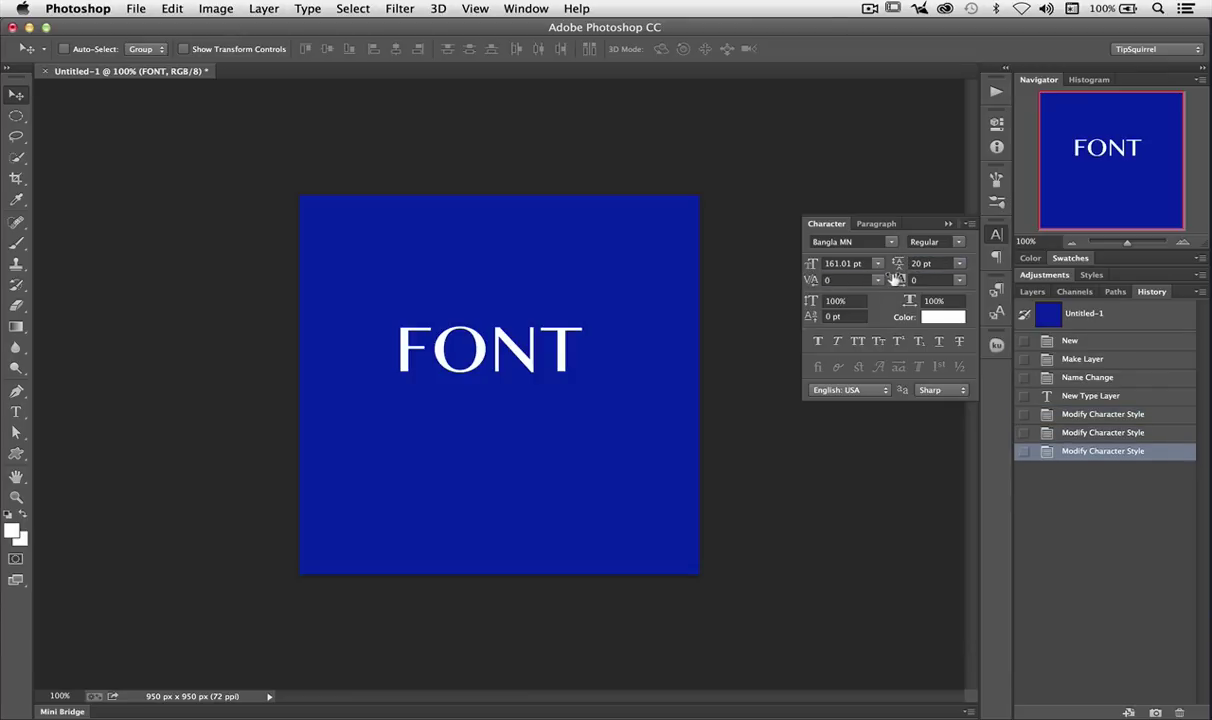
pyautogui.moveTo(895, 280); pyautogui.dragTo(915, 281)
pyautogui.click(922, 299)
pyautogui.press('Return')
pyautogui.click(833, 298)
pyautogui.write('130')
pyautogui.press('Return')
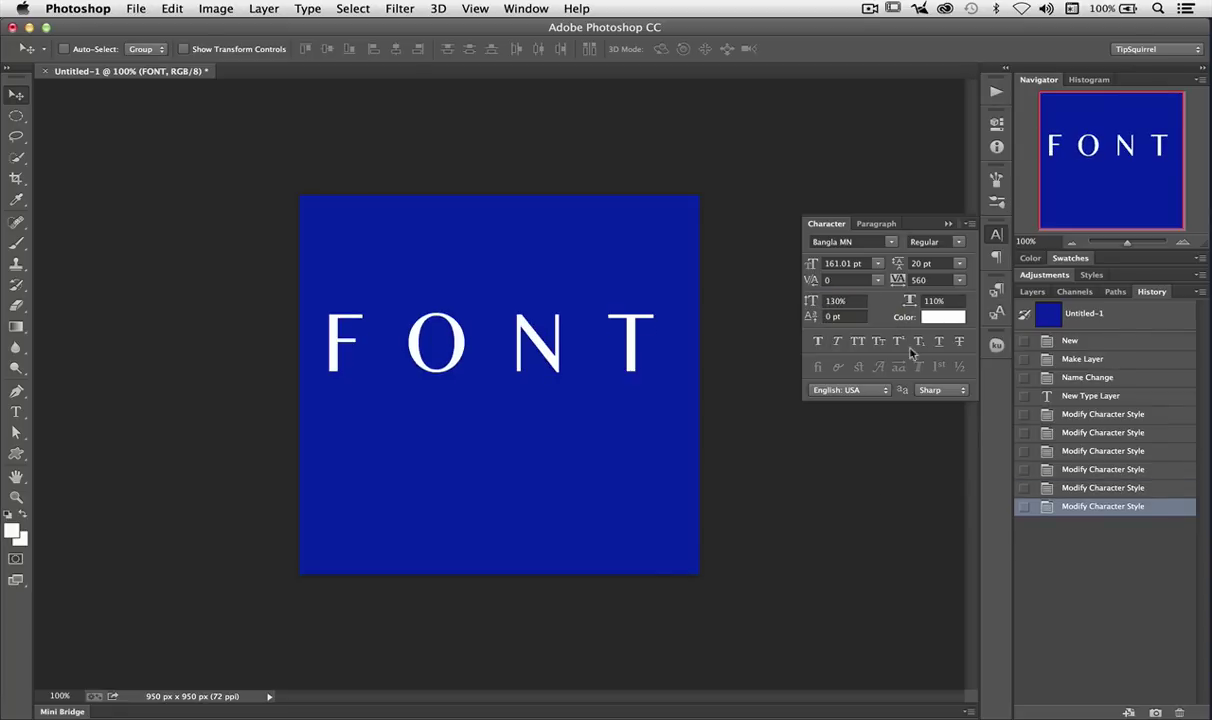
pyautogui.click(943, 316)
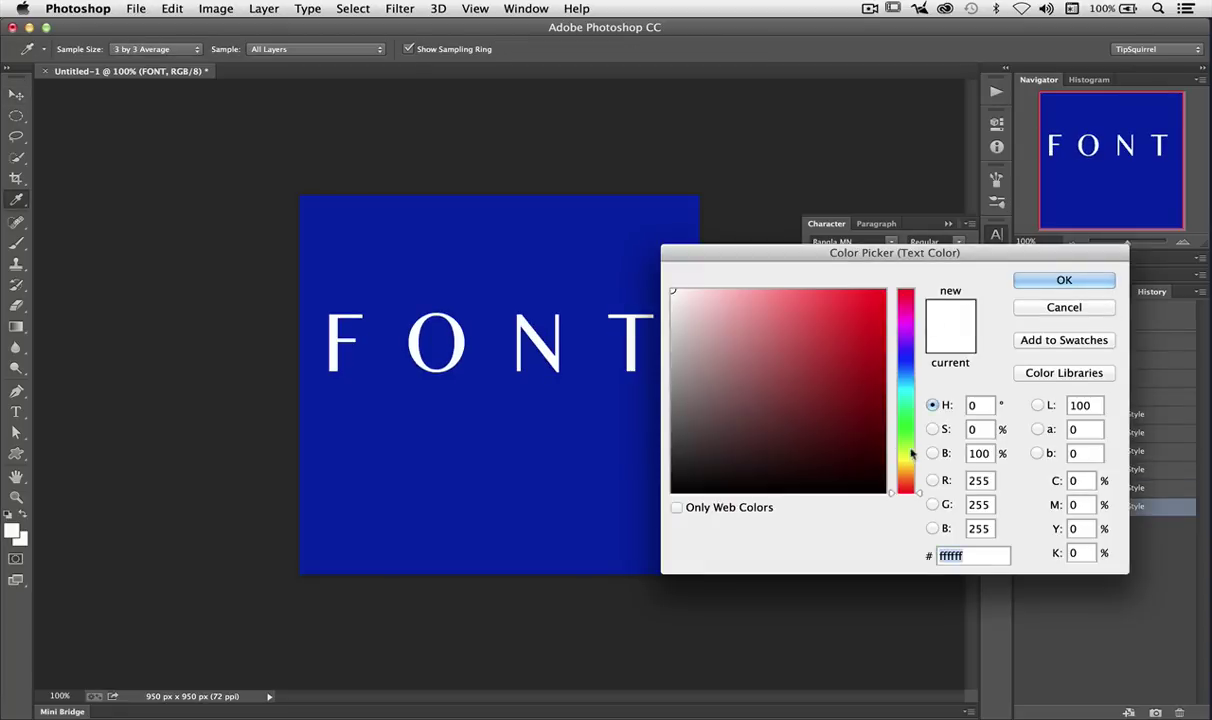
# Colour the FONT text olive yellow.
pyautogui.click(905, 460)
pyautogui.click(856, 350)
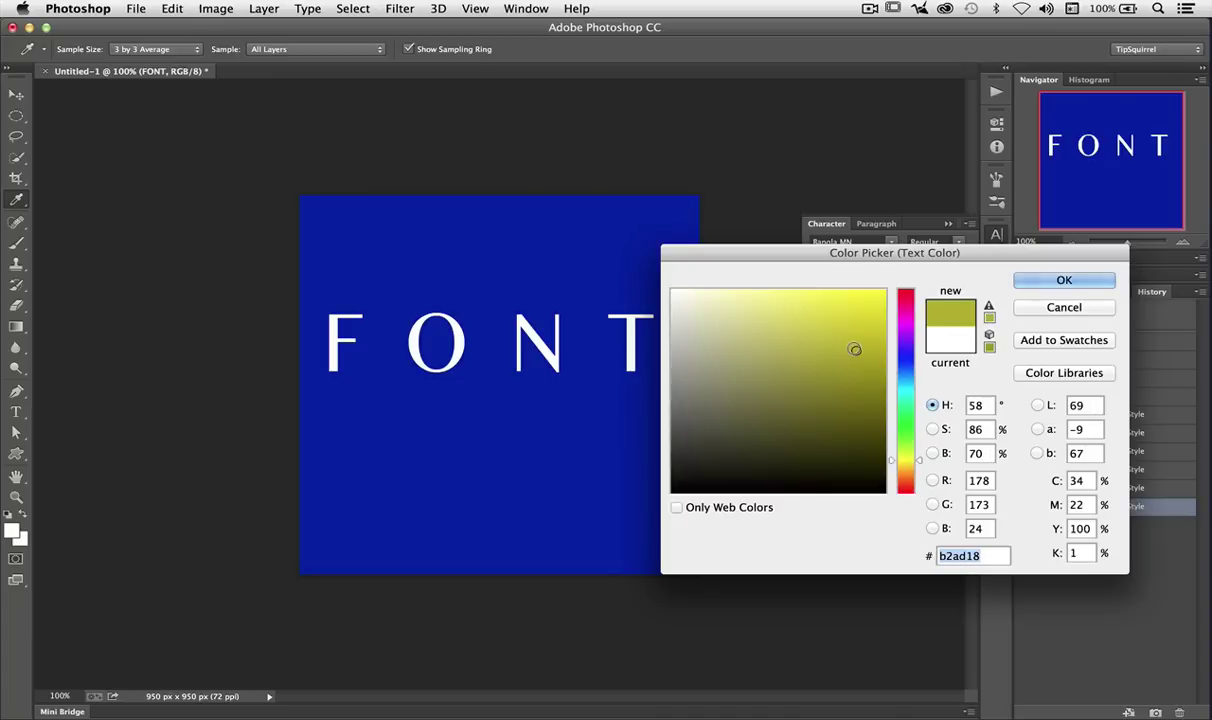
pyautogui.click(1037, 279)
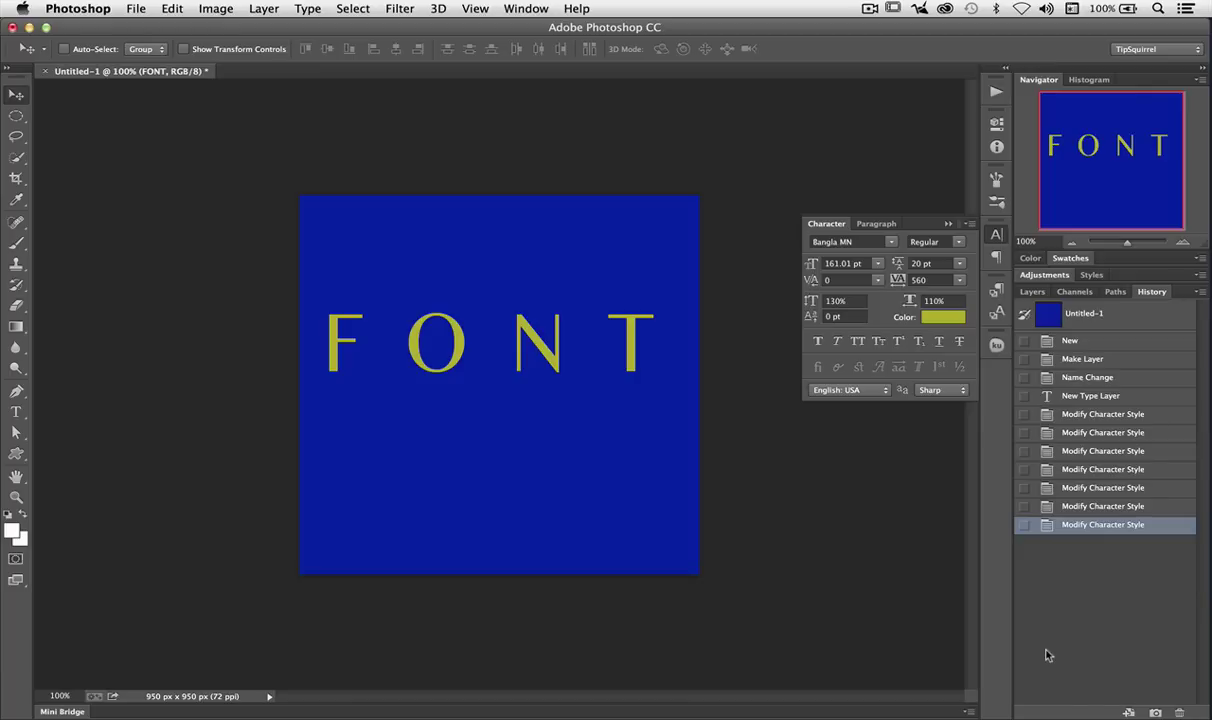
# Undo back to white FONT with tracking 0 and 100% scaling, then show the layers.
pyautogui.press('super+alt+z')
pyautogui.press('super+alt+z')
pyautogui.press('super+alt+z')
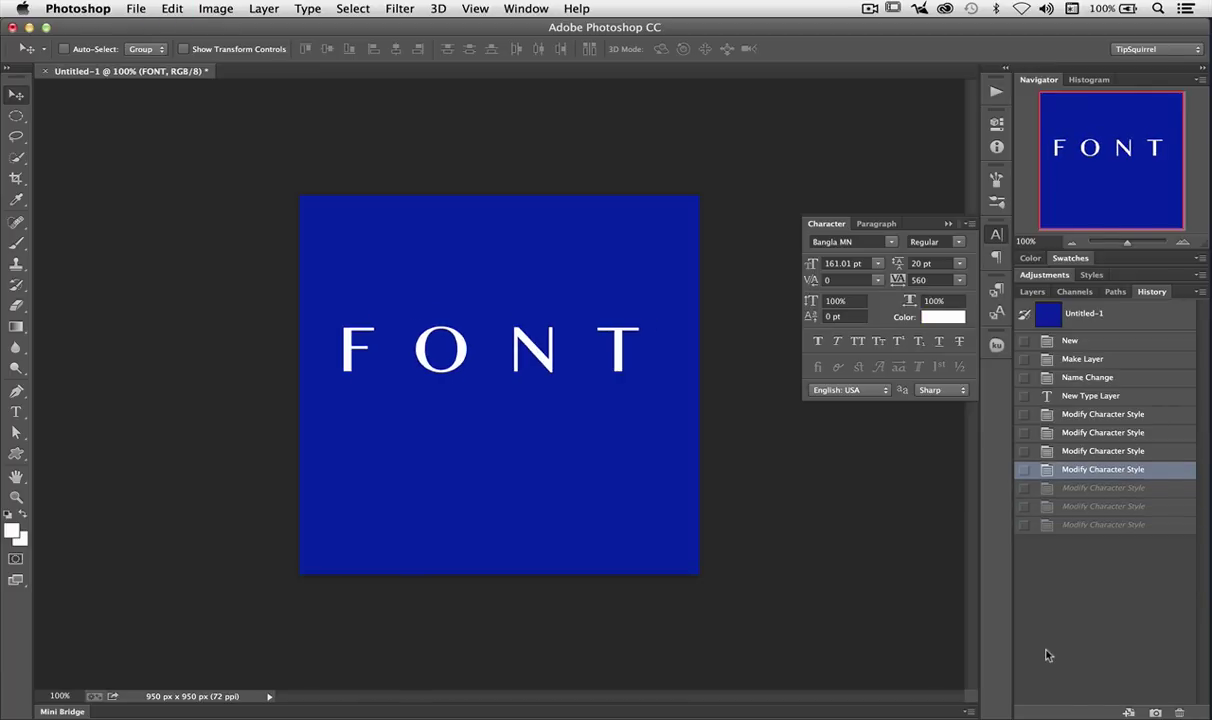
pyautogui.press('super+alt+z')
pyautogui.press('super+alt+z')
pyautogui.press('super+alt+z')
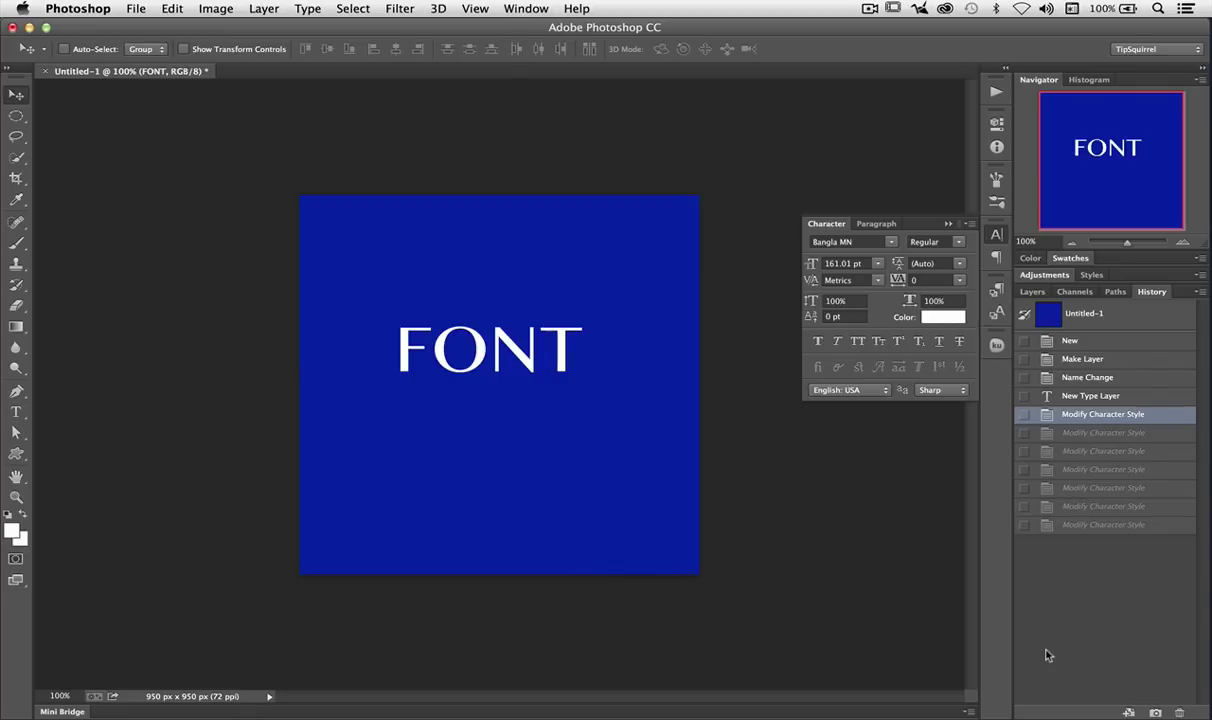
pyautogui.click(1032, 292)
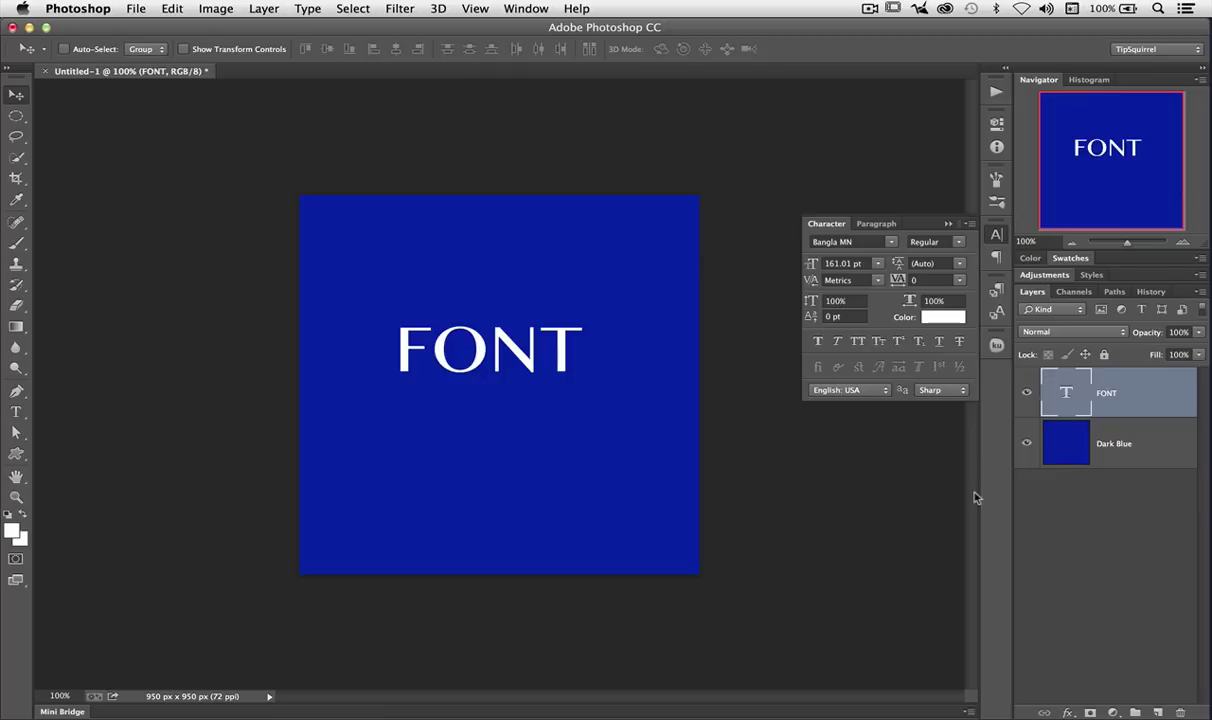
# Set the foreground colour to light green 51f264 with the Swatches panel displayed.
pyautogui.click(1072, 259)
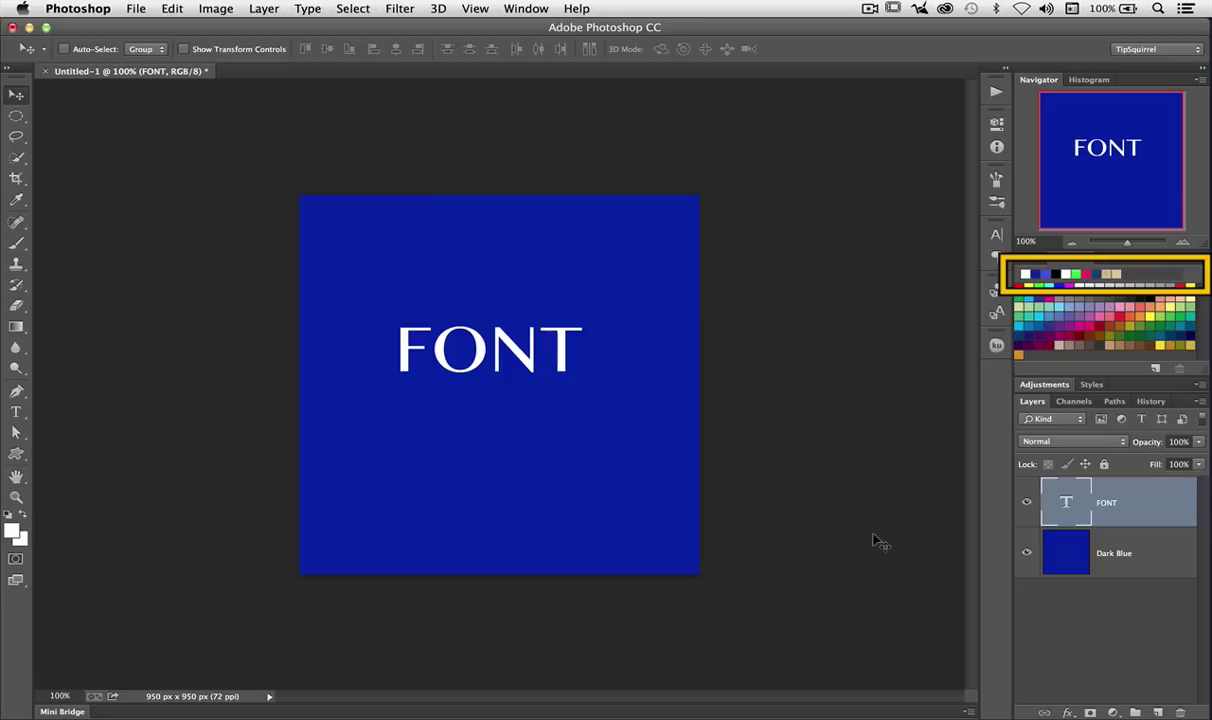
pyautogui.click(15, 531)
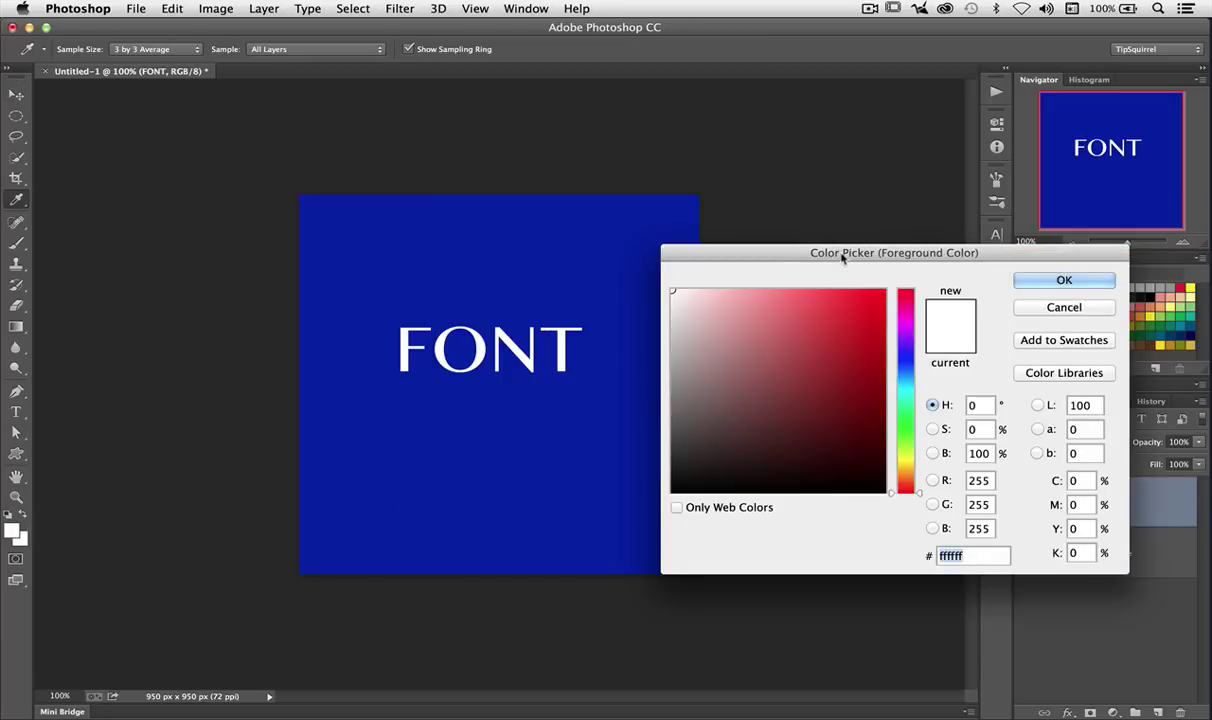
pyautogui.moveTo(843, 258); pyautogui.dragTo(563, 327)
pyautogui.click(626, 494)
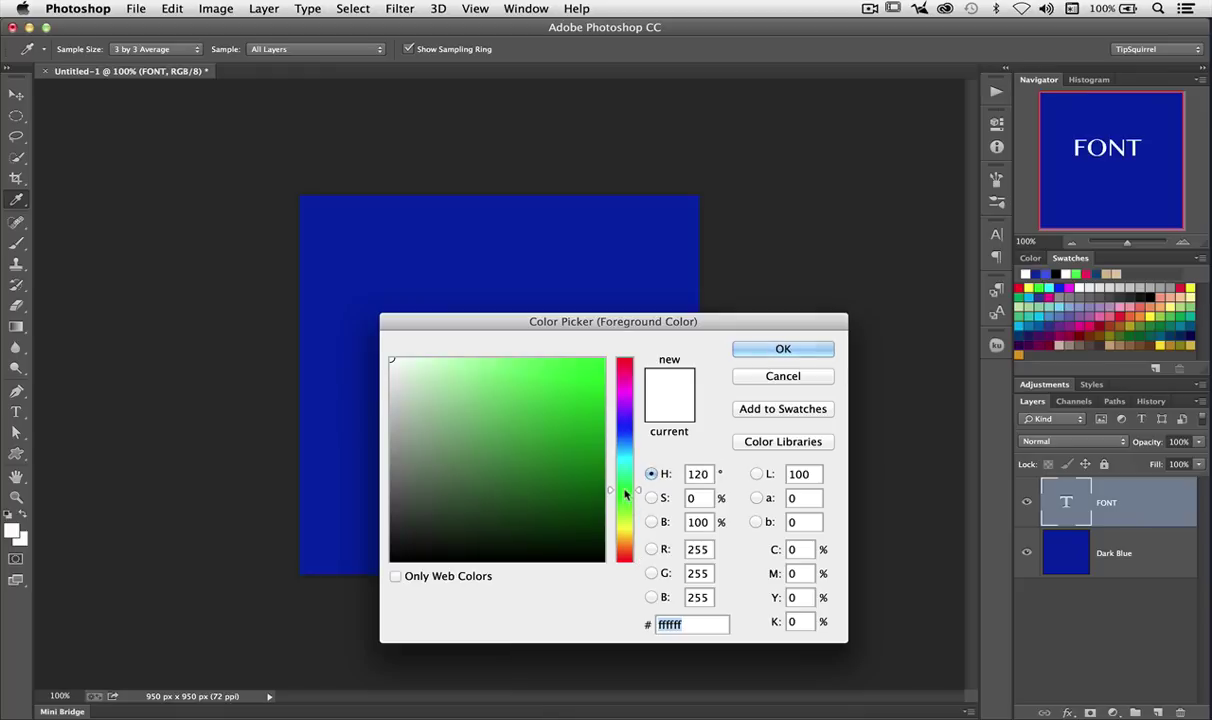
pyautogui.click(533, 368)
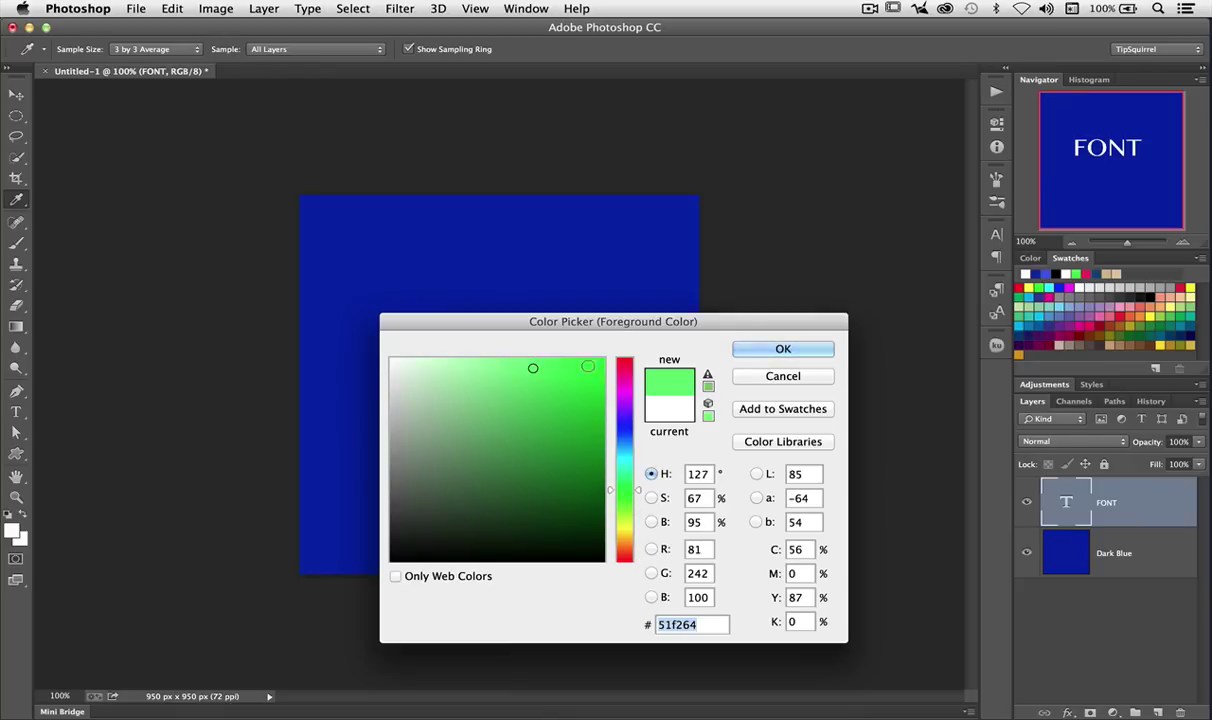
pyautogui.click(778, 348)
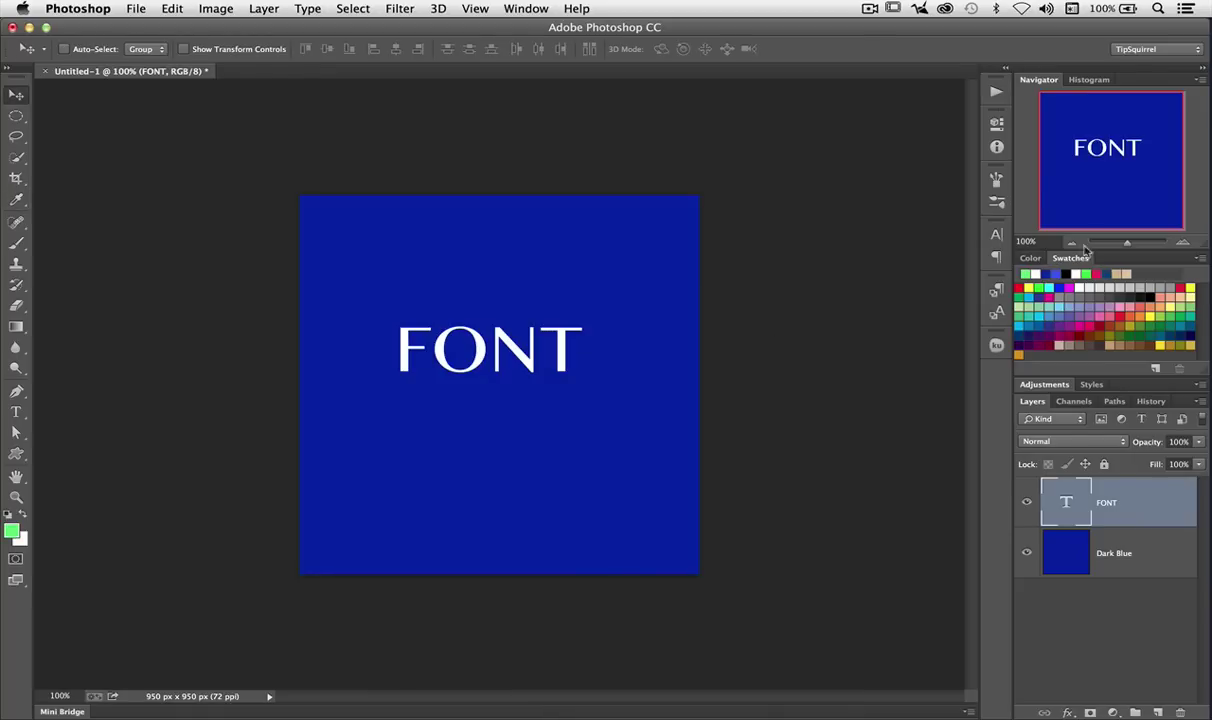
pyautogui.click(1202, 259)
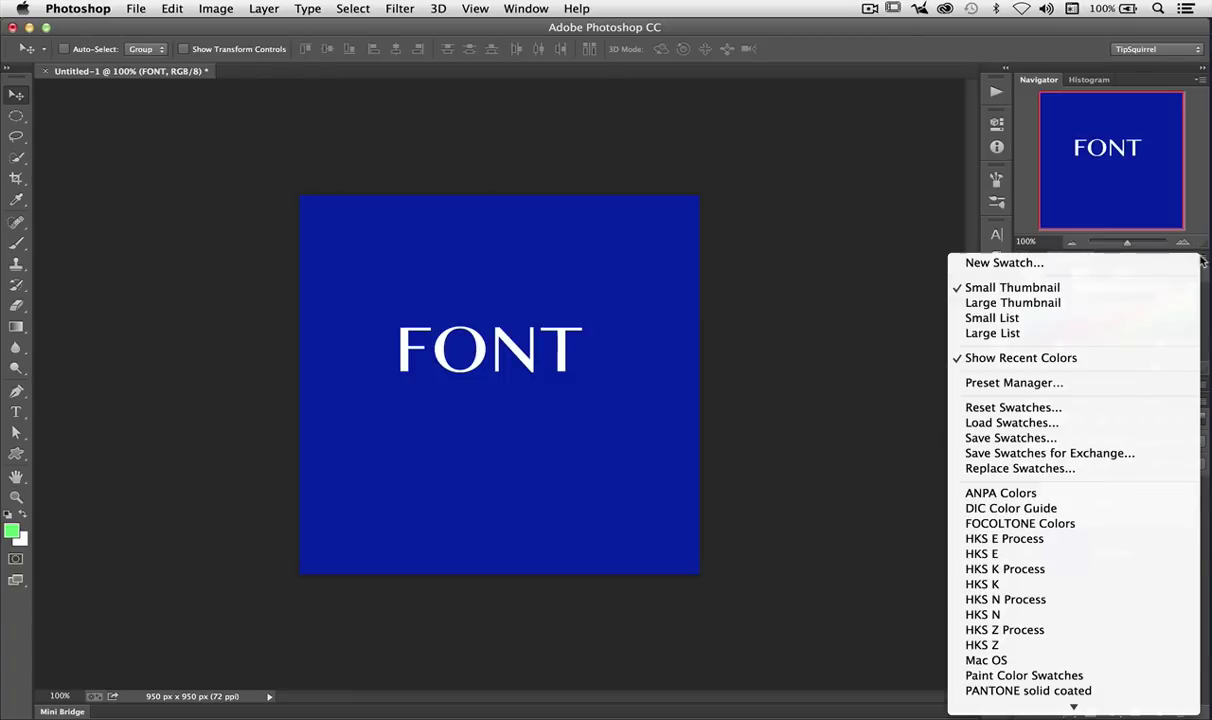
pyautogui.click(1203, 260)
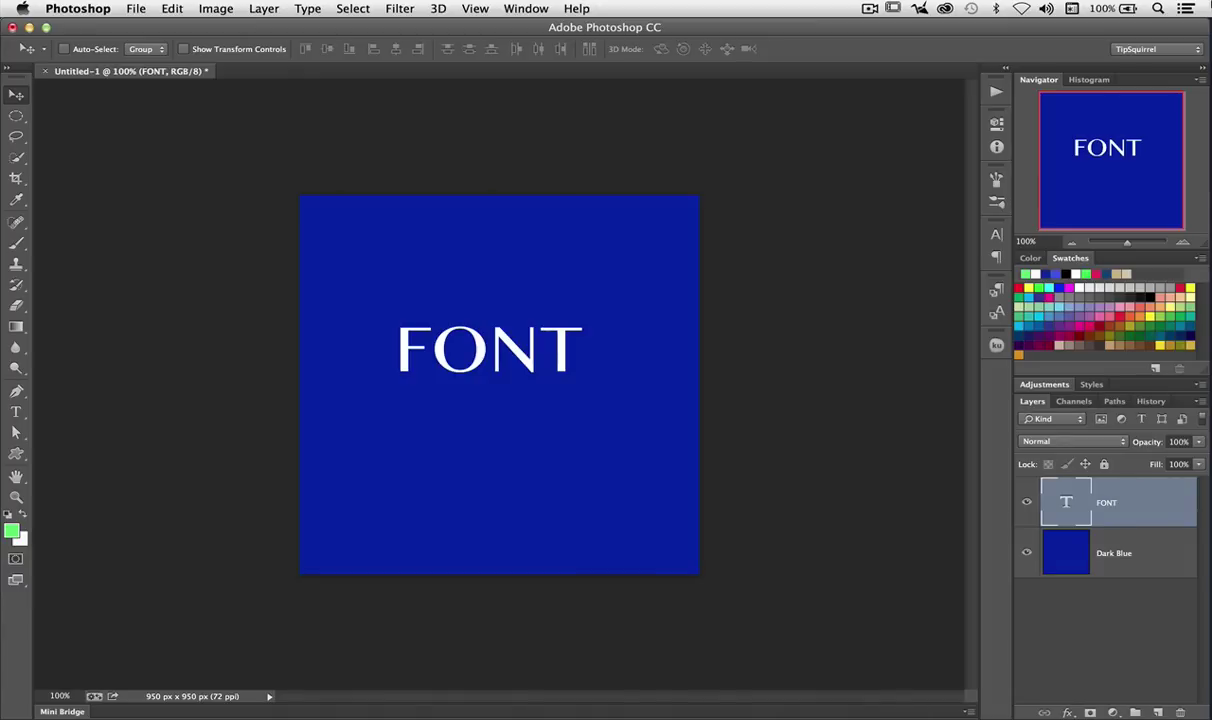
# Hide FONT and draw a light green rabbit custom shape across the blue square.
pyautogui.click(1026, 502)
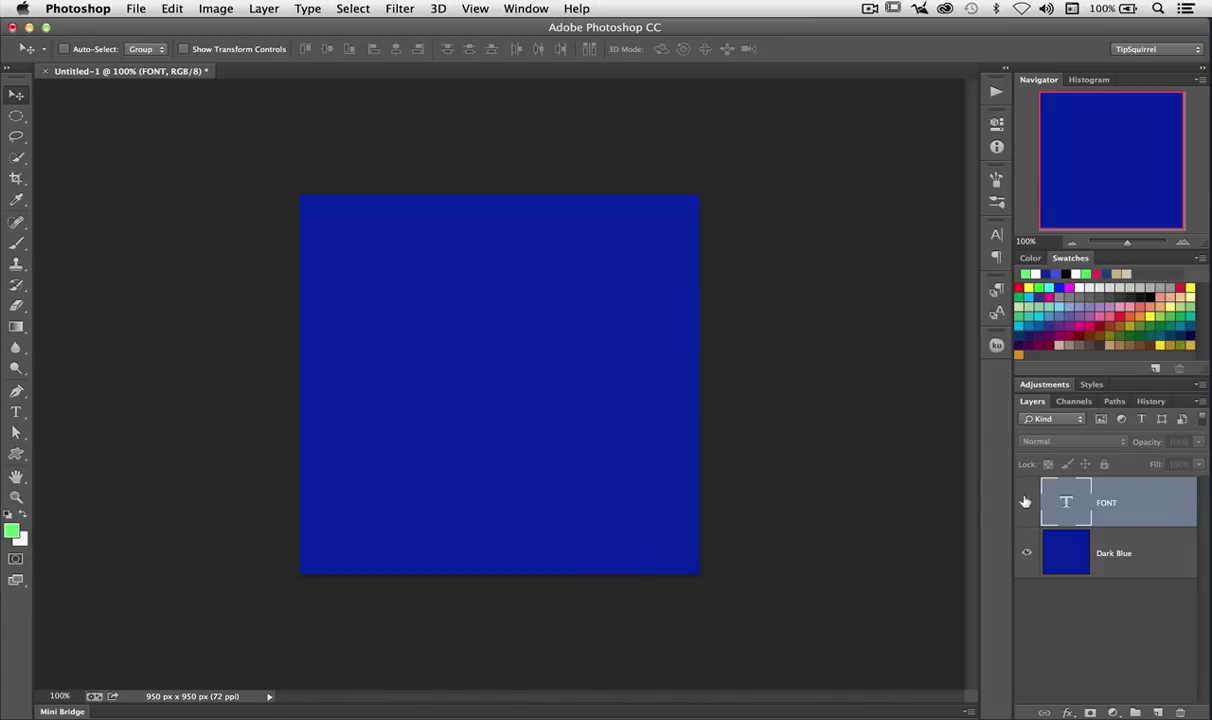
pyautogui.click(17, 454)
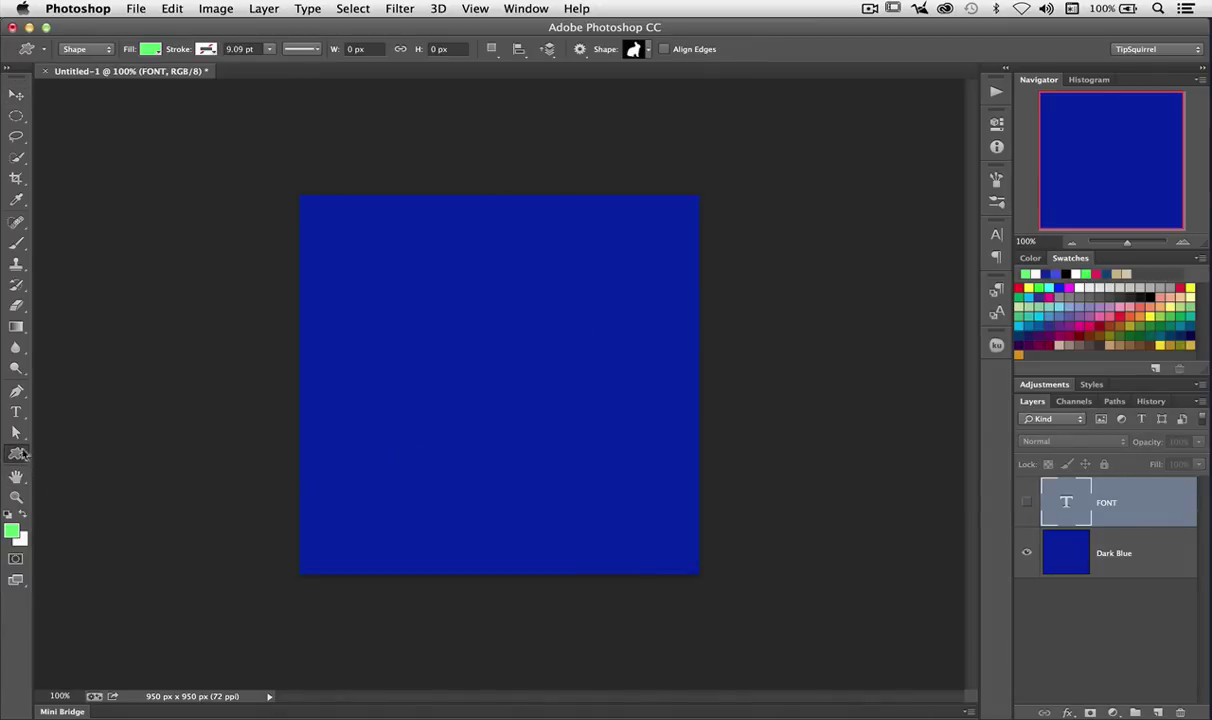
pyautogui.moveTo(385, 242); pyautogui.dragTo(628, 559)
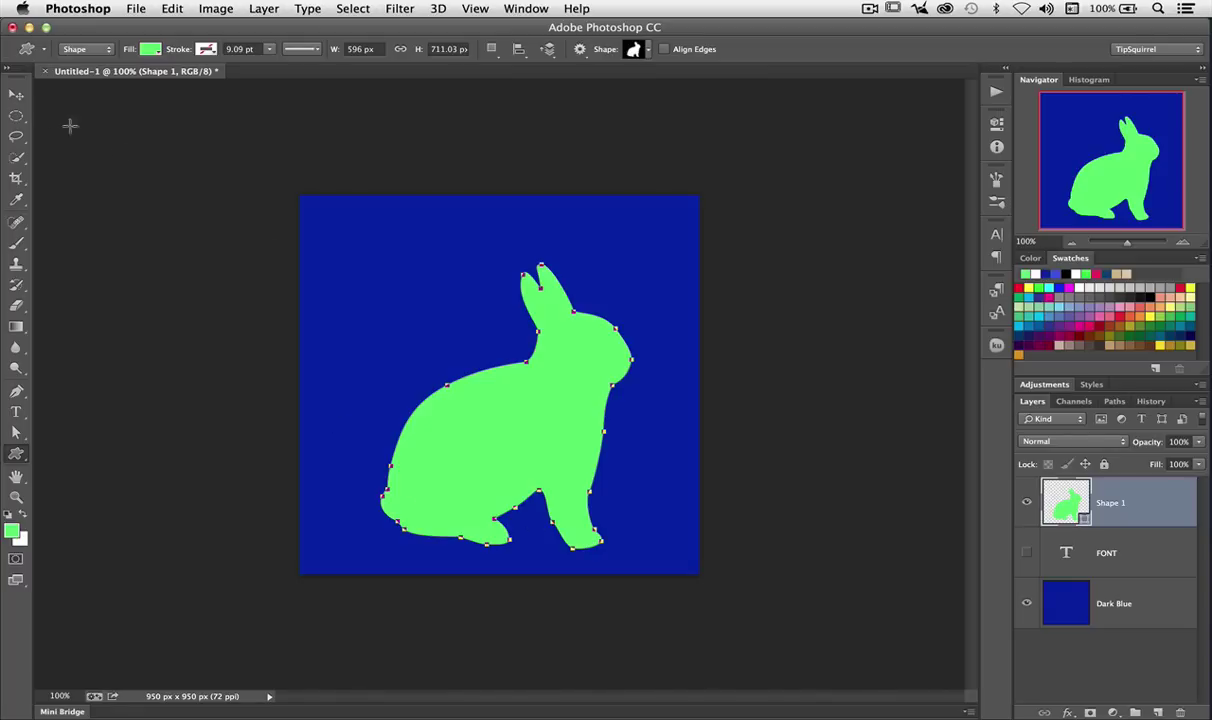
pyautogui.click(17, 94)
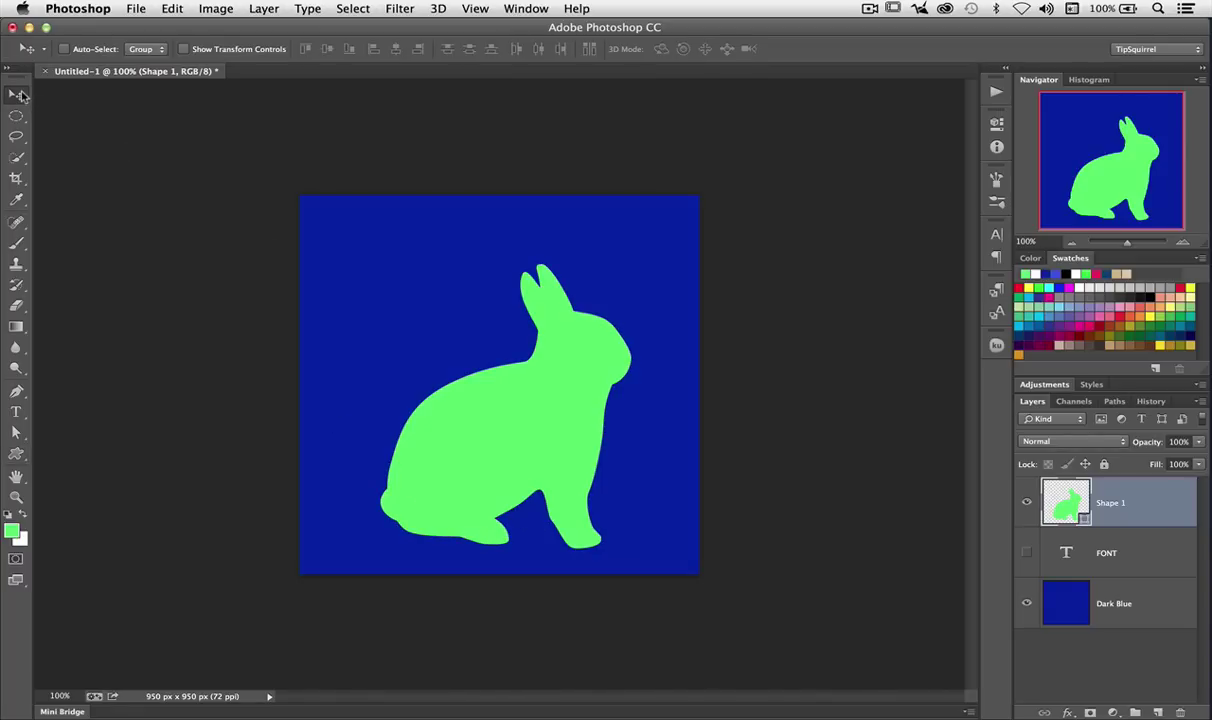
# Reselect the rabbit path and stretch one ear's tip anchors upward to about 806 px height.
pyautogui.click(17, 436)
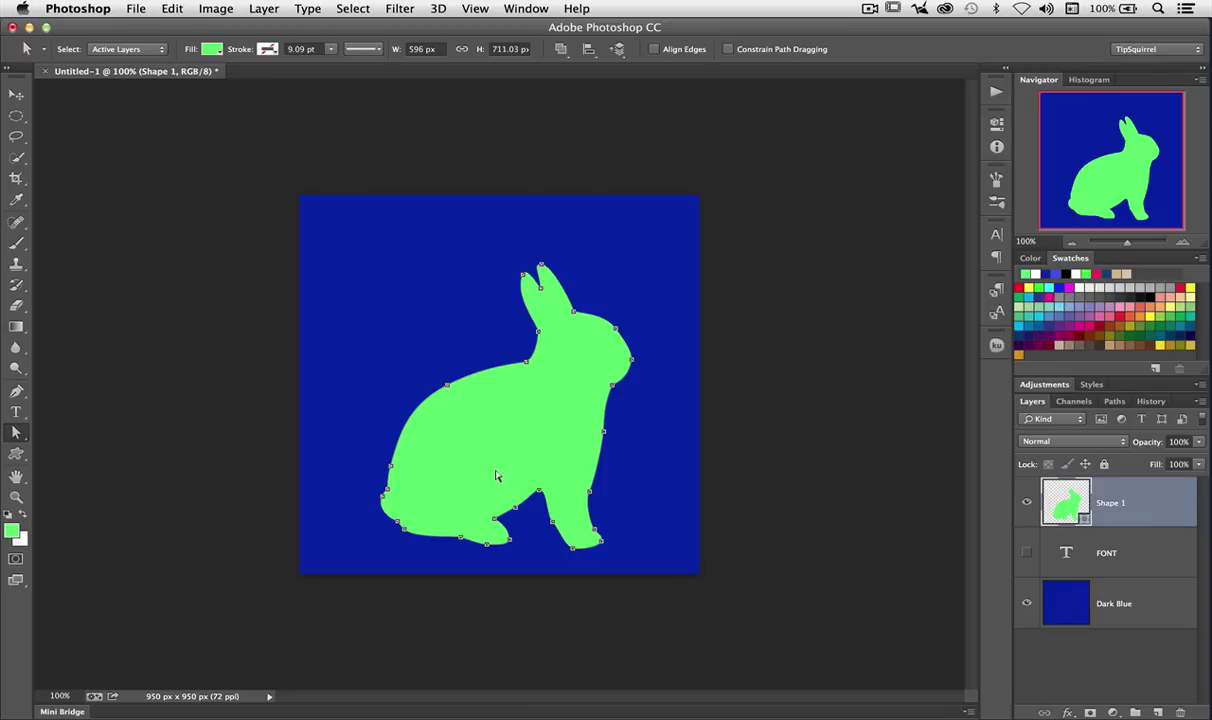
pyautogui.click(342, 323)
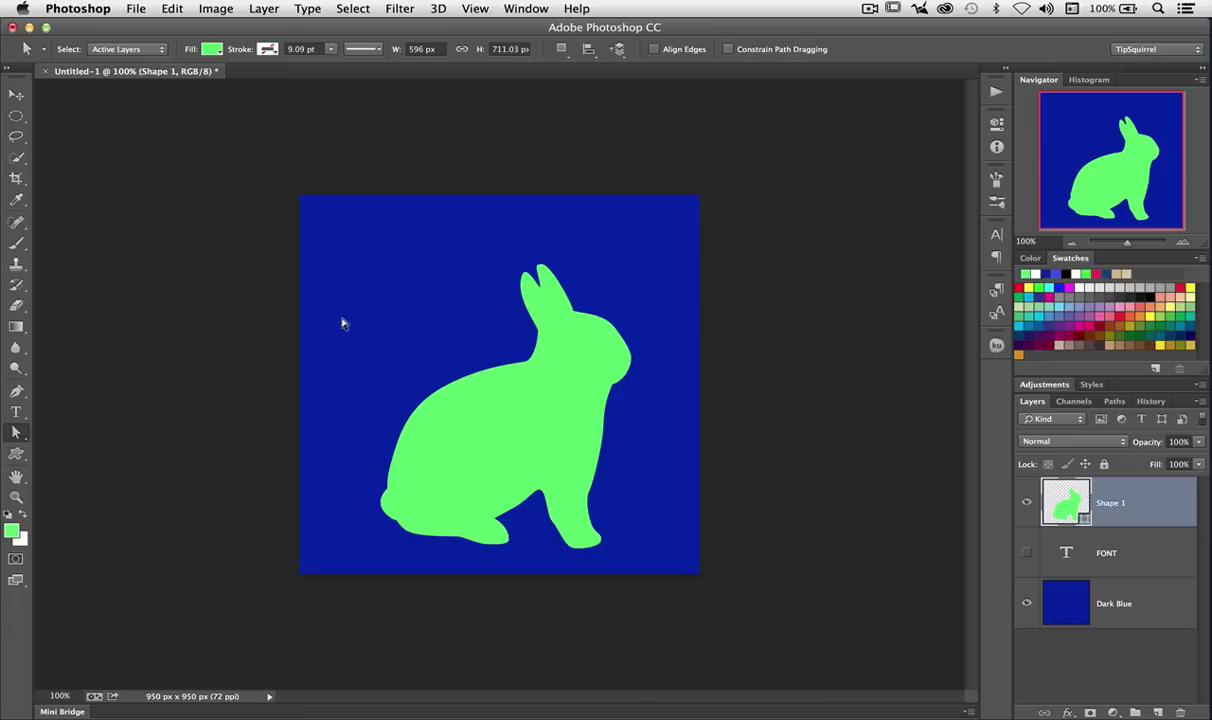
pyautogui.click(490, 431)
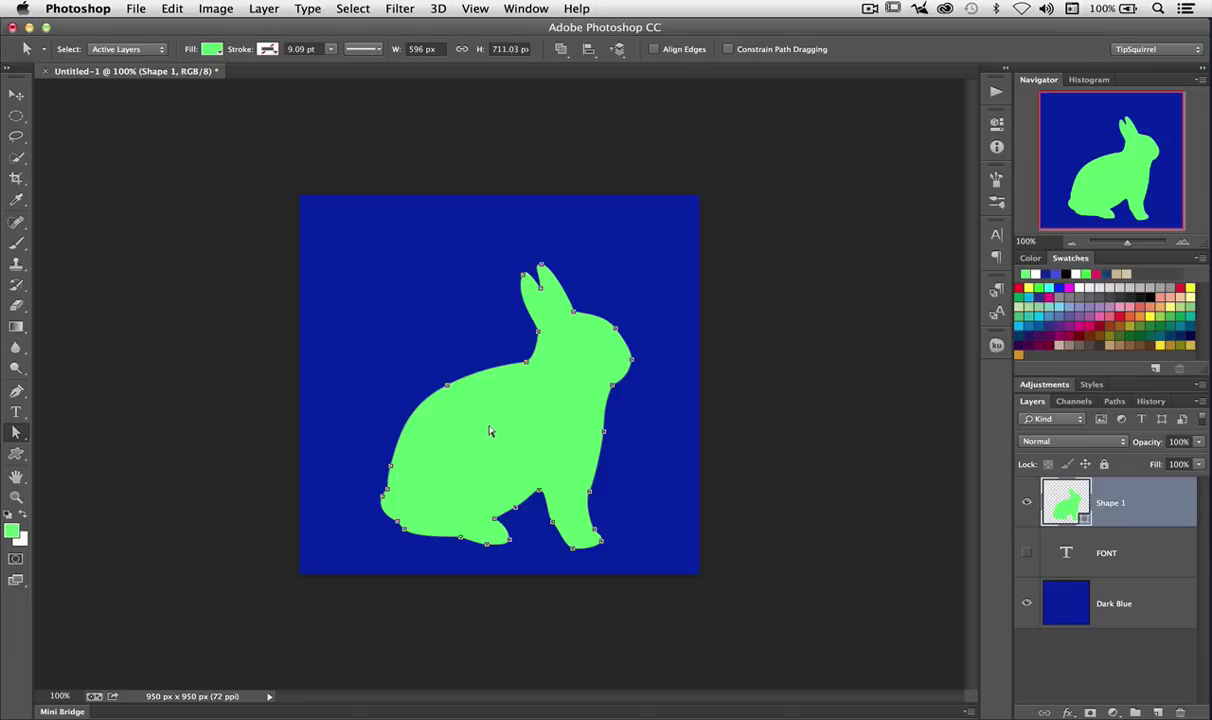
pyautogui.moveTo(493, 242); pyautogui.dragTo(512, 226)
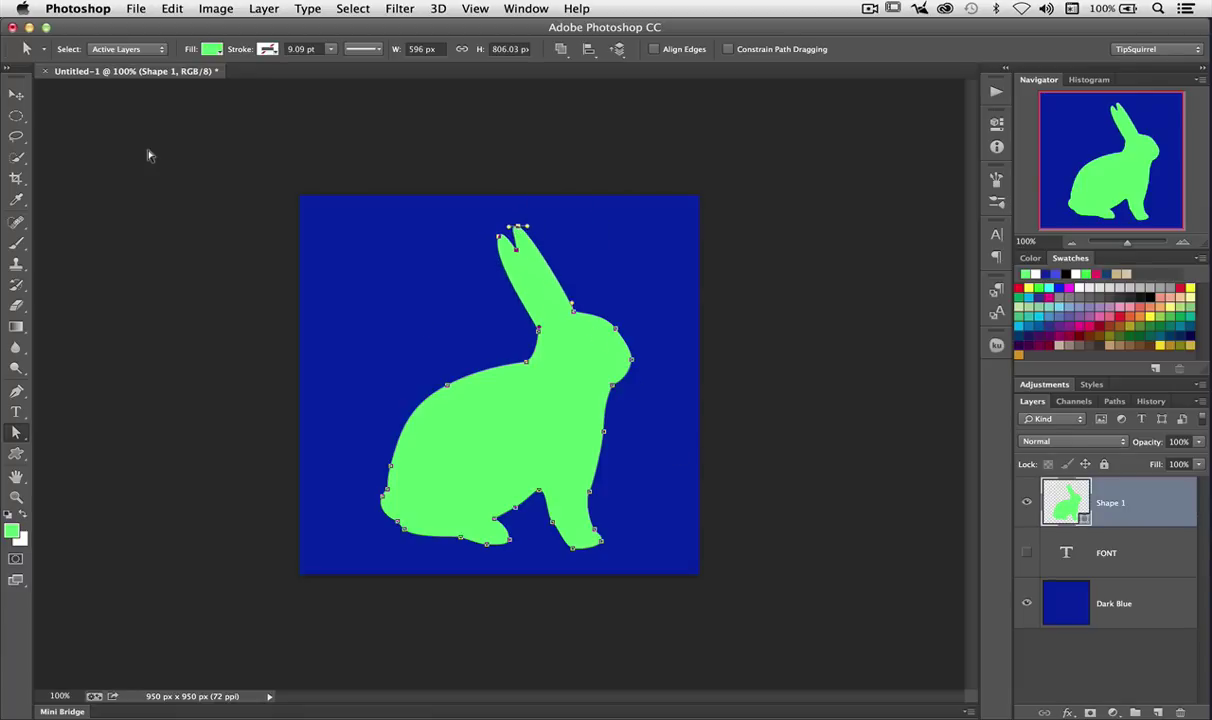